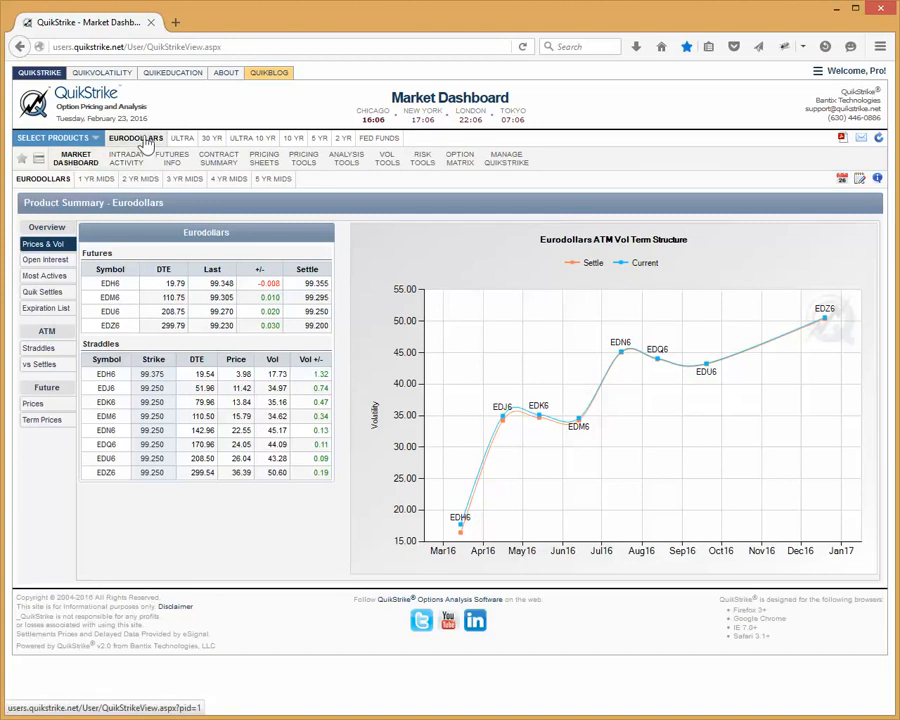
click(80, 158)
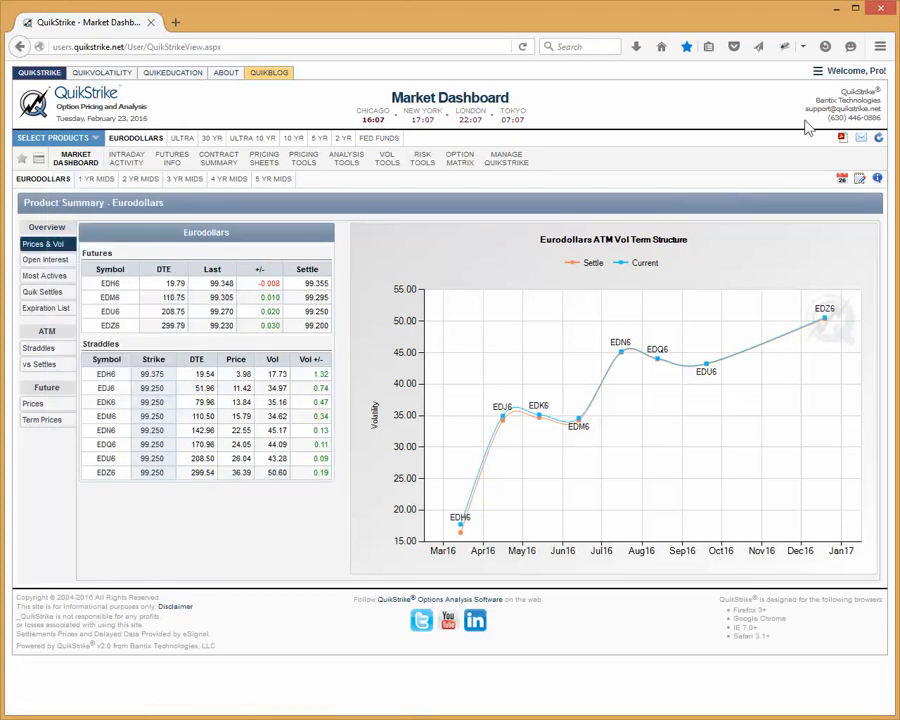
click(834, 72)
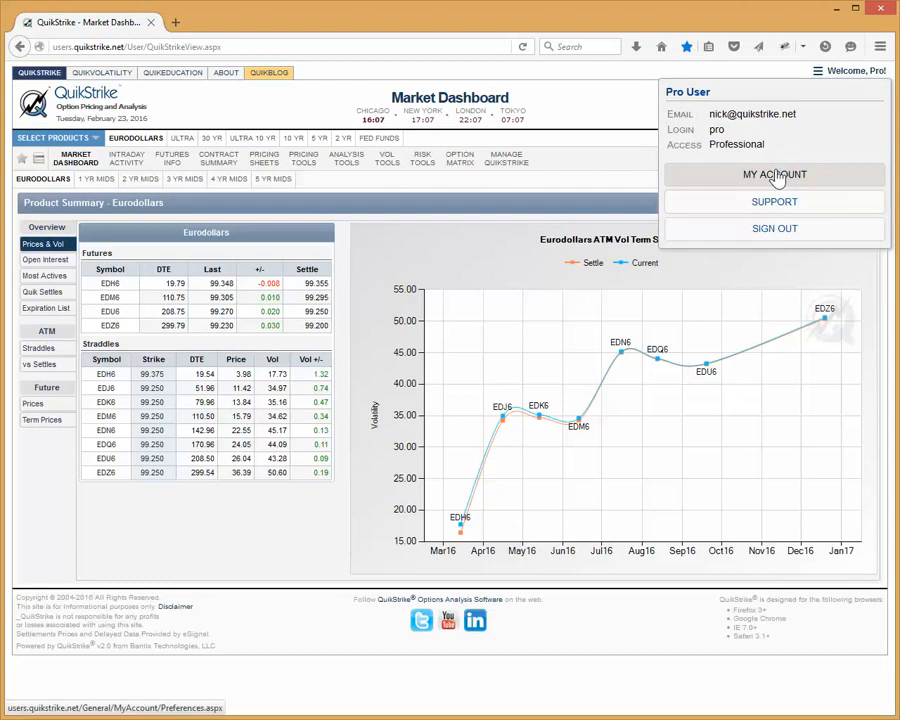
click(622, 181)
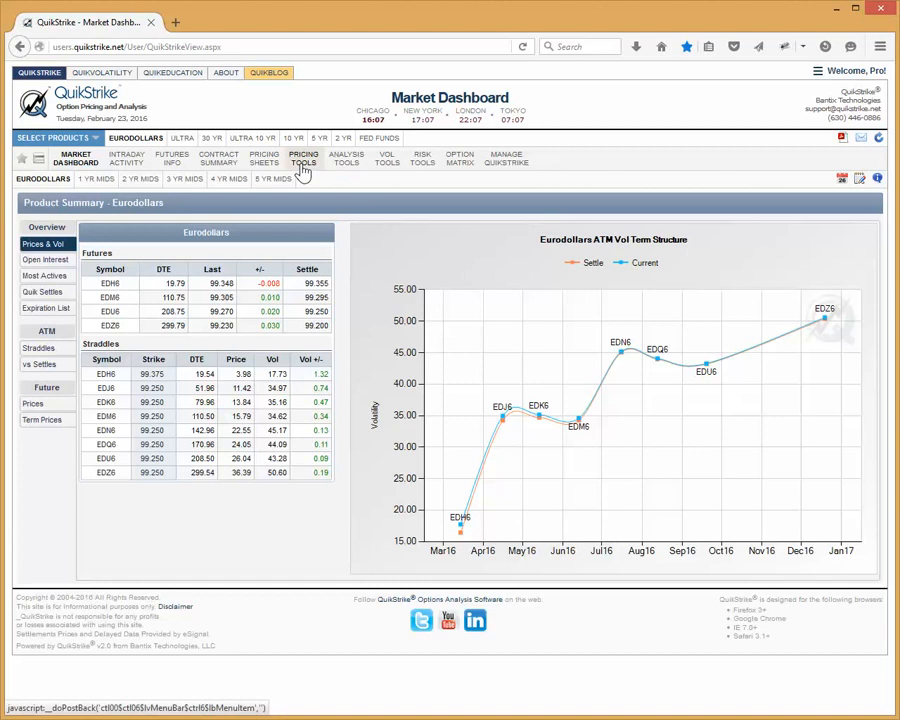
Open the Calendar Builder pricing tool for Eurodollars and show the 2 Yr Mids matrix
mouse_move(302, 172)
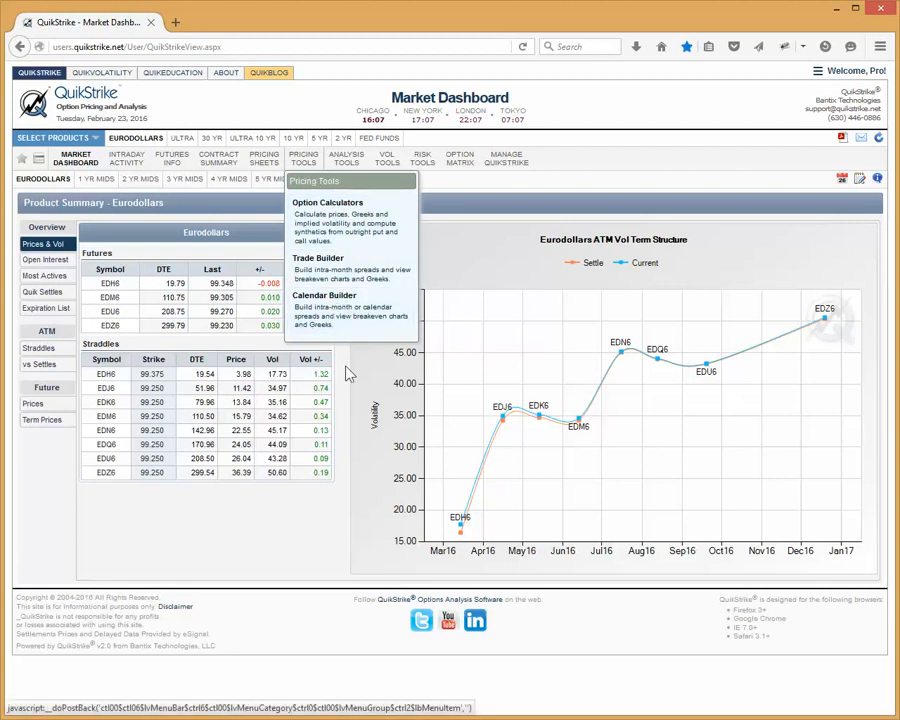
click(328, 320)
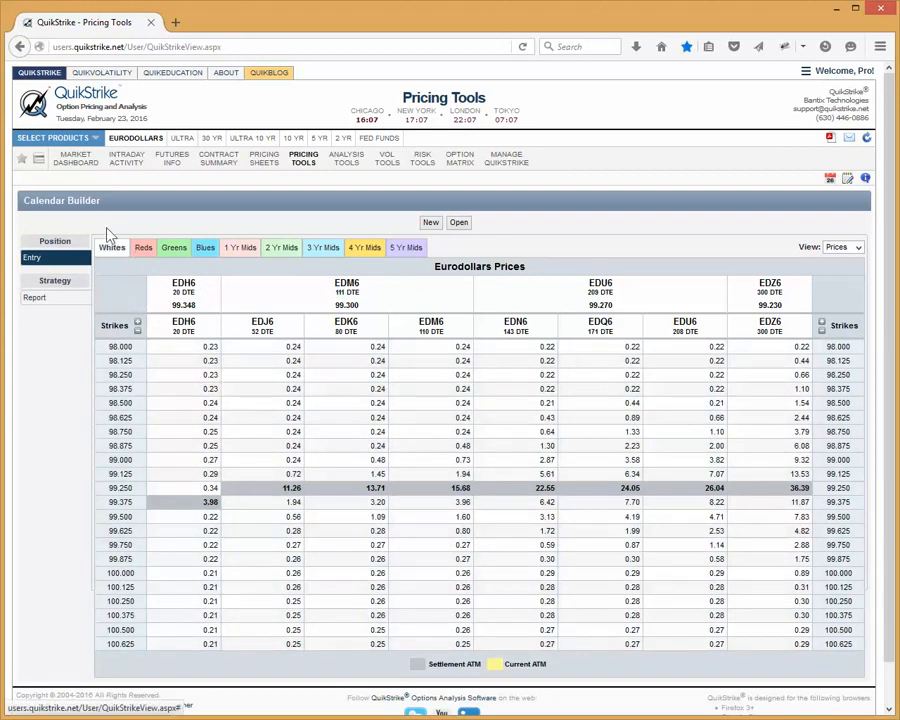
click(115, 250)
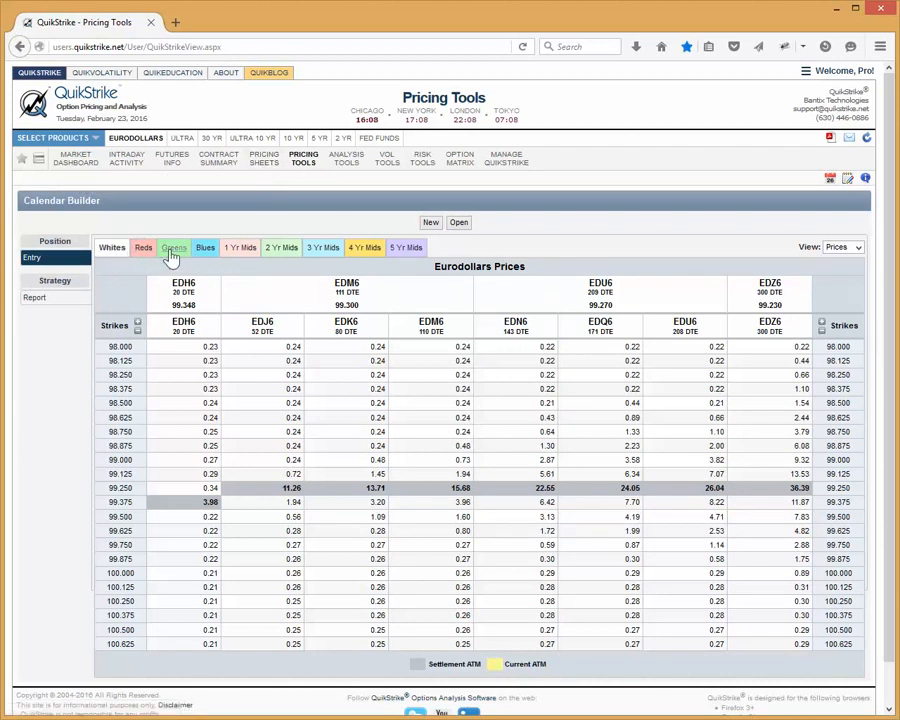
click(283, 249)
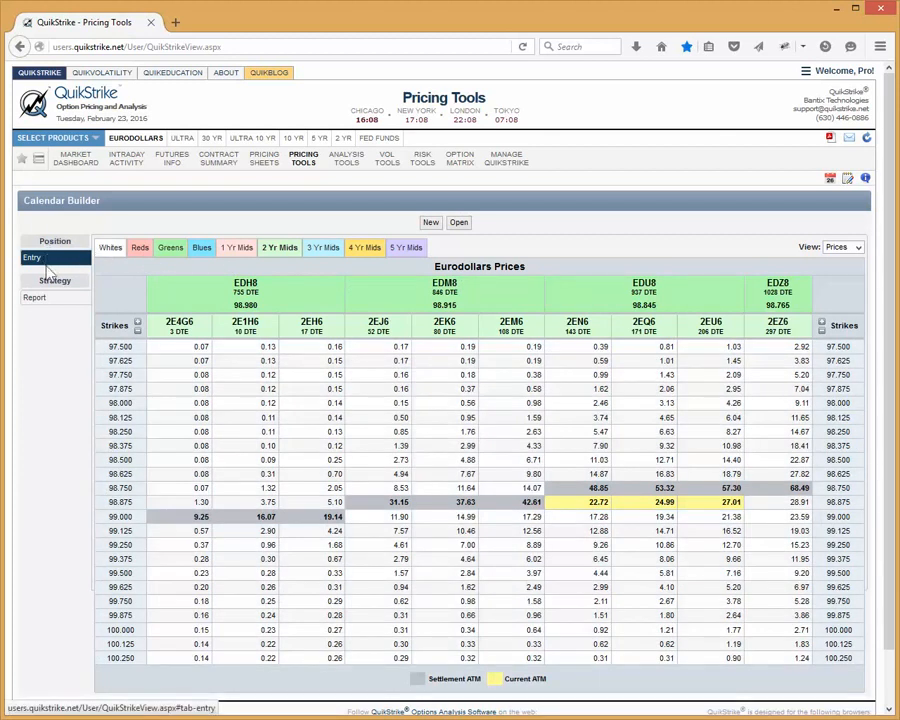
View the Calendar Builder strategy report and return to position entry with the matrix showing Prices
click(34, 300)
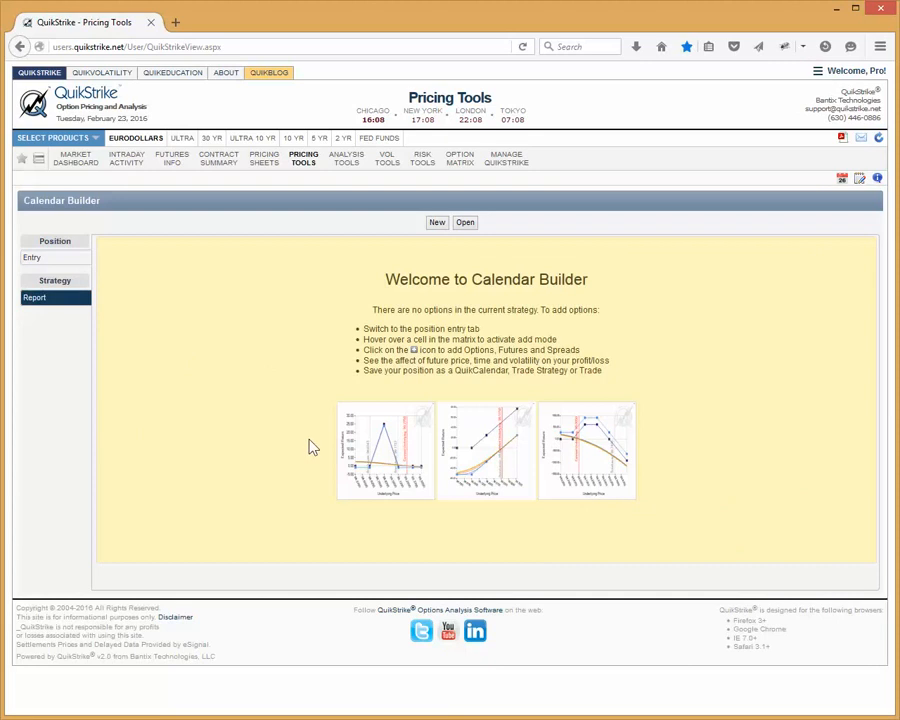
click(35, 260)
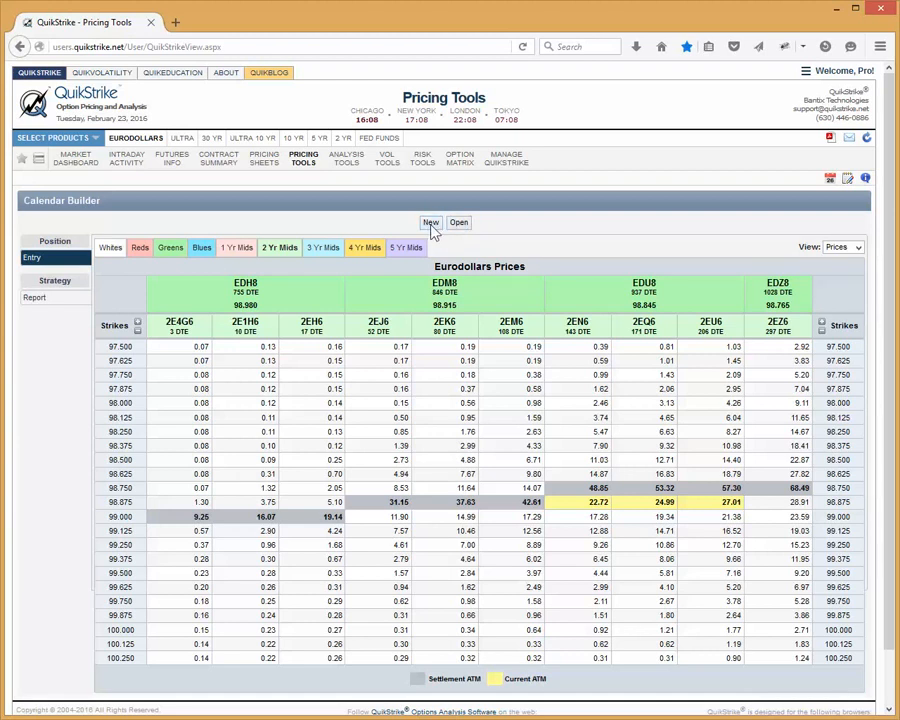
click(859, 249)
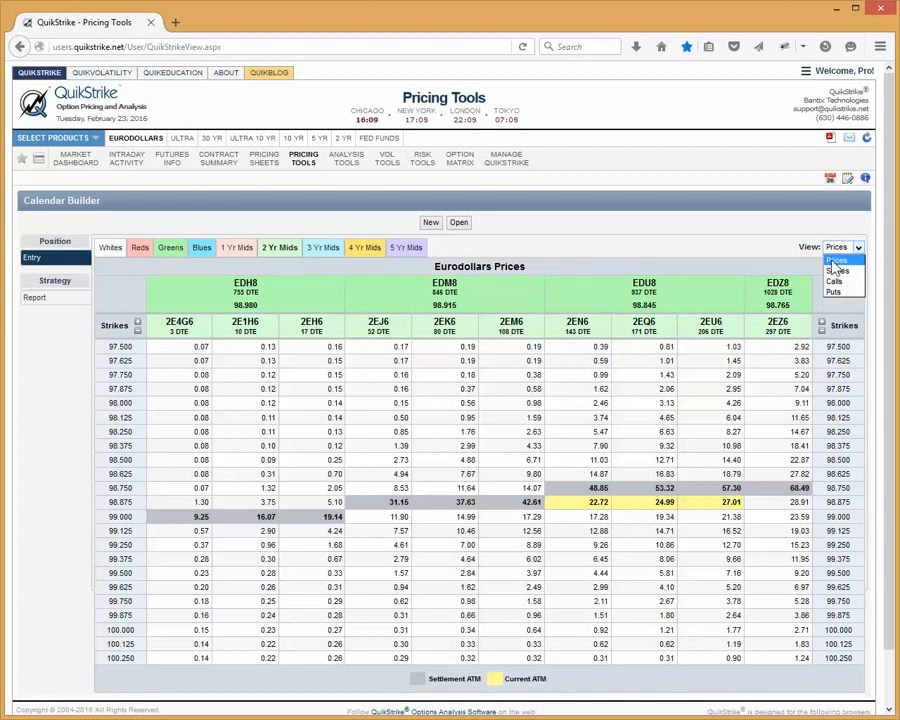
click(836, 261)
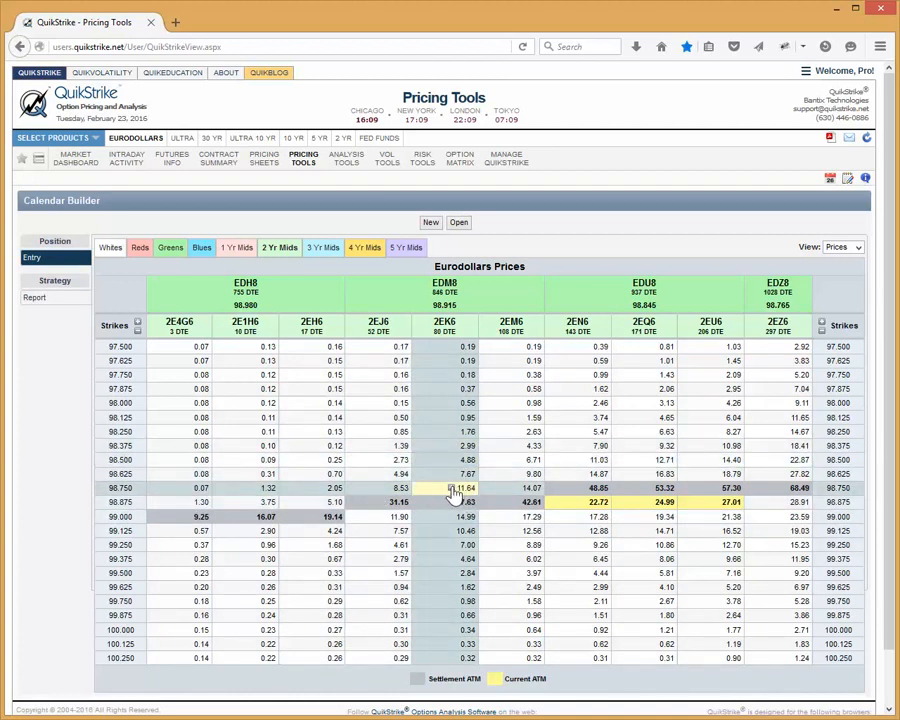
Add a bought 2EK6 put spread at the 98.750 strike with quantity 1 and width 2X
click(453, 493)
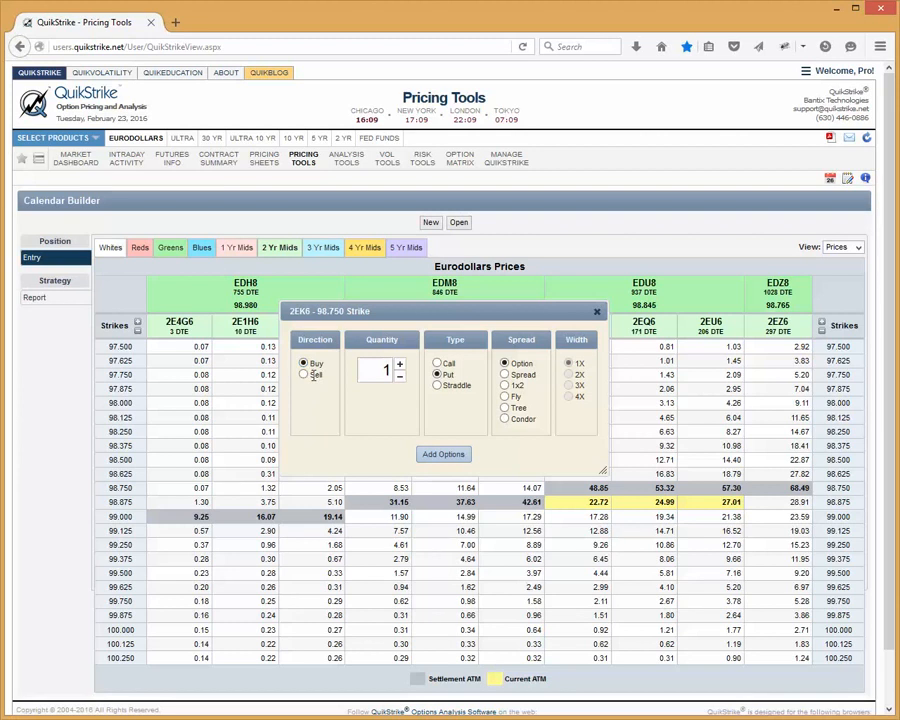
click(446, 373)
click(452, 519)
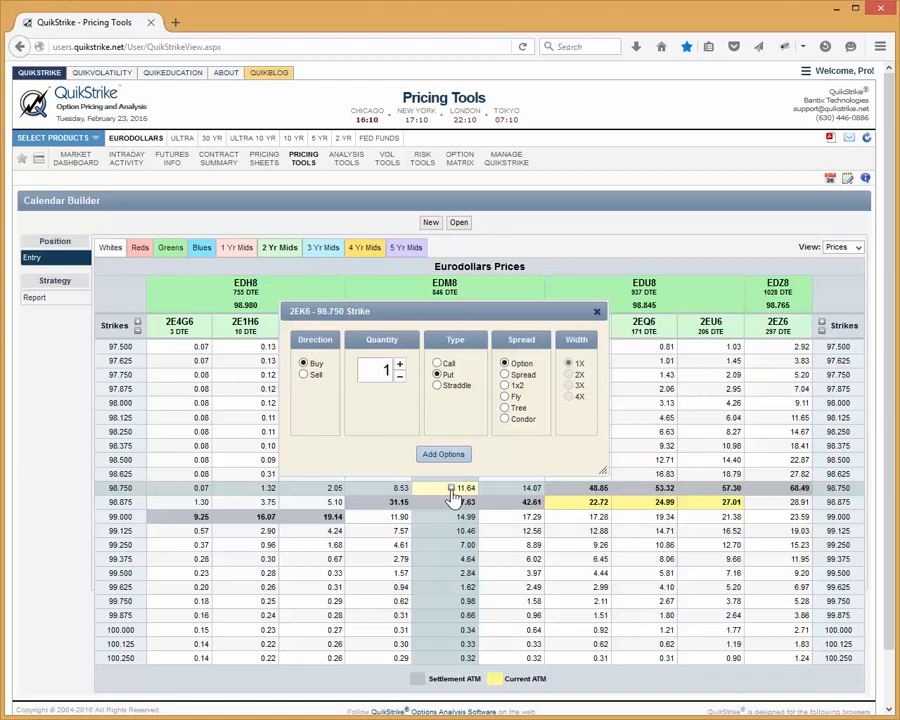
drag(446, 310, 447, 268)
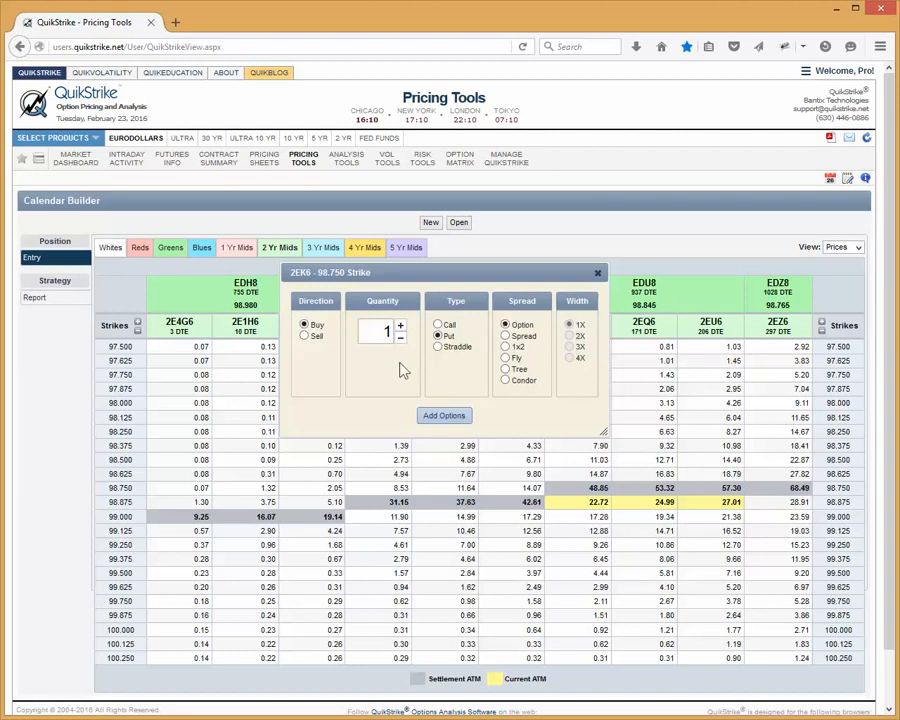
click(437, 336)
click(507, 336)
click(569, 336)
click(443, 416)
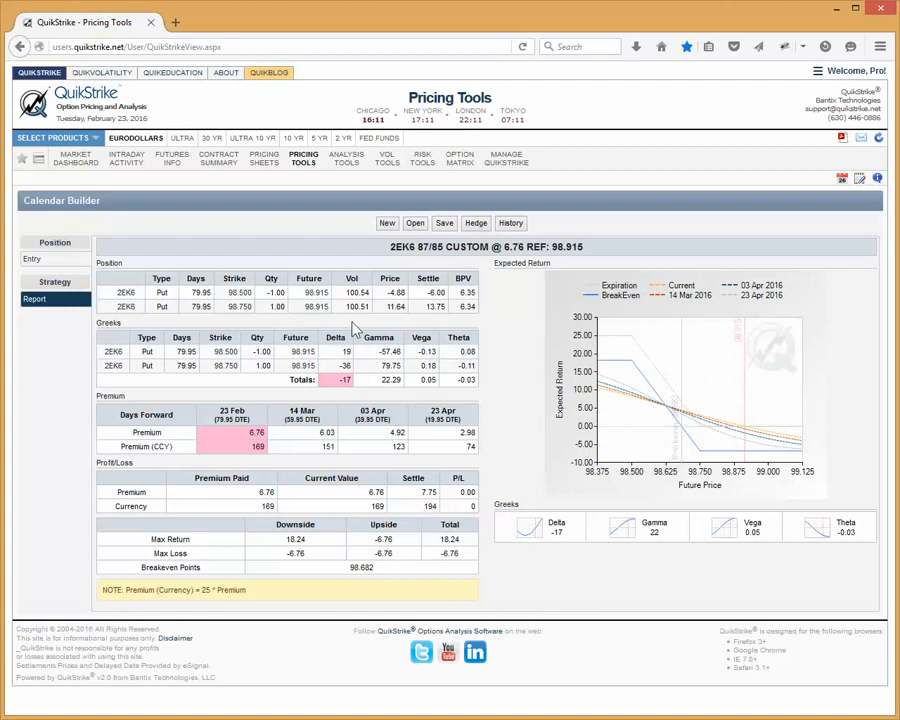
click(444, 224)
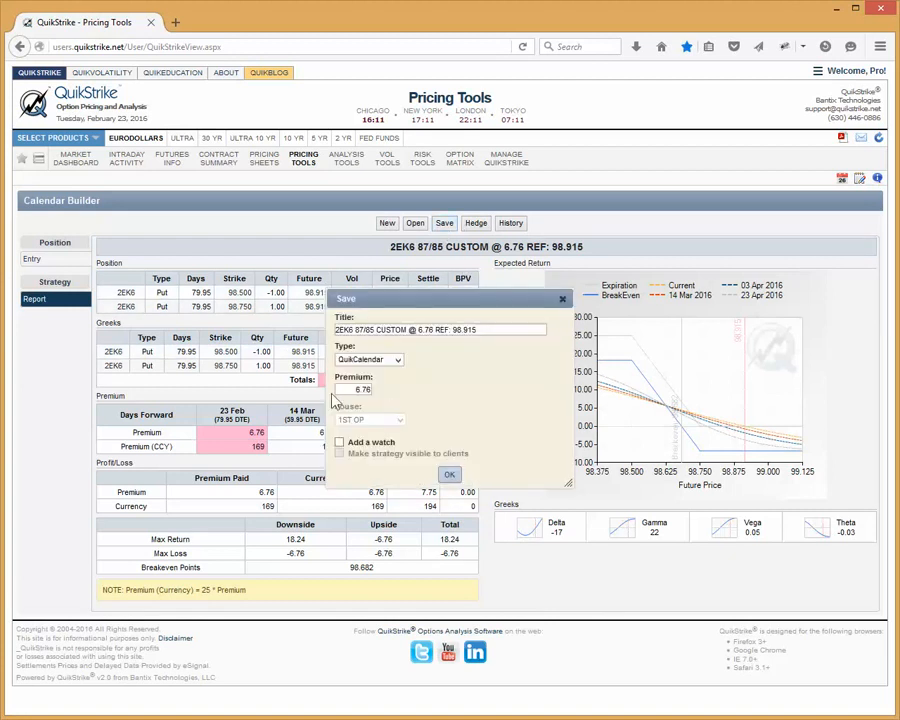
double_click(390, 329)
text(PS)
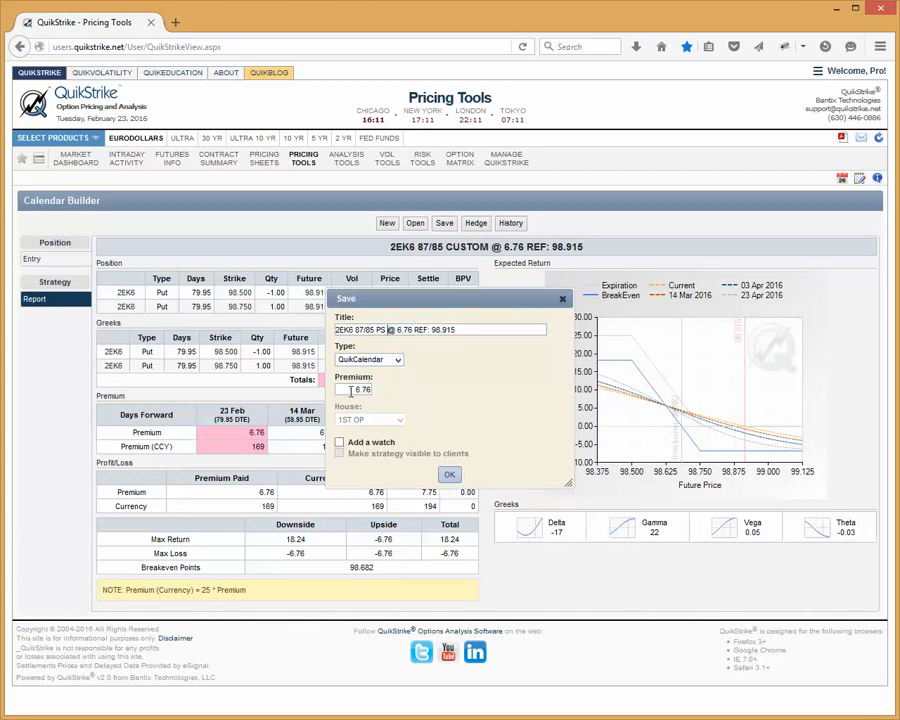
drag(350, 390, 425, 368)
click(337, 442)
click(341, 443)
click(562, 302)
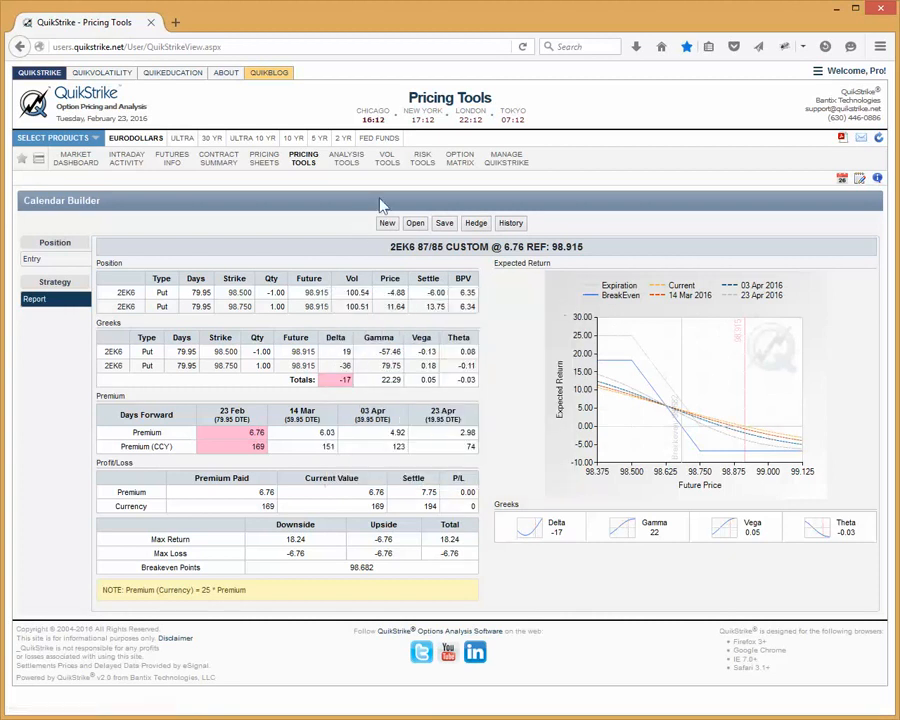
Hedge the 2EK6 put spread with a futures quantity of 0.17 at a price of 98.915
click(476, 223)
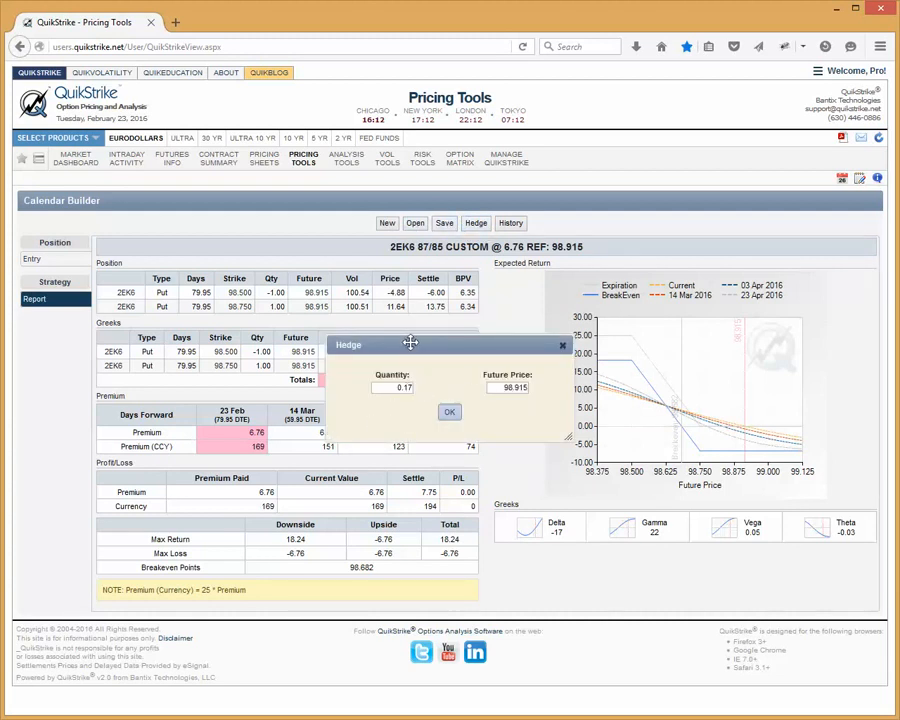
mouse_move(466, 345)
mouse_down()
mouse_move(496, 301)
mouse_move(455, 334)
mouse_up()
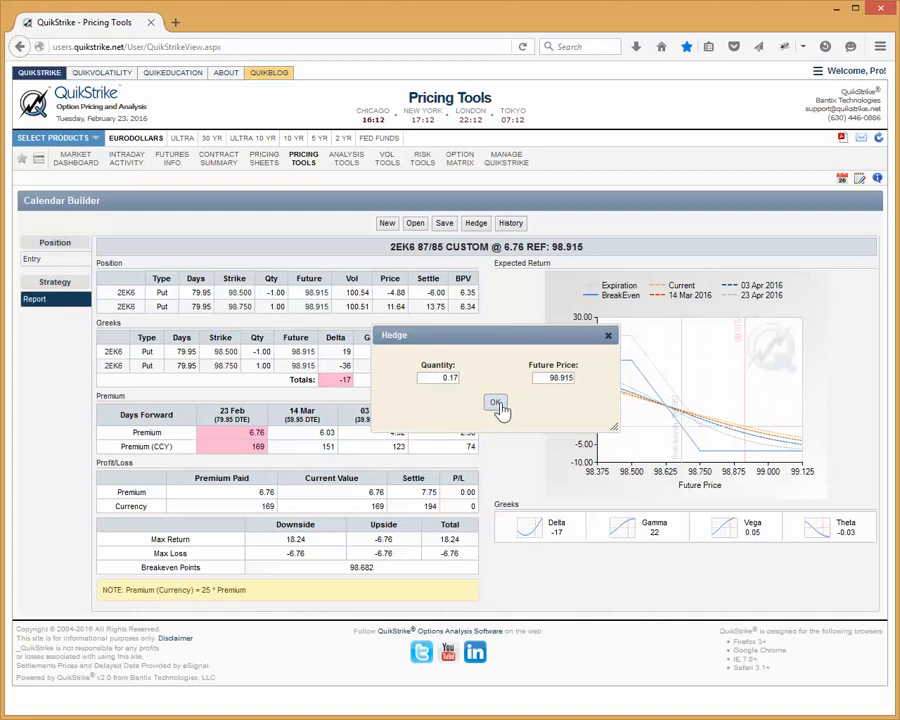
click(497, 404)
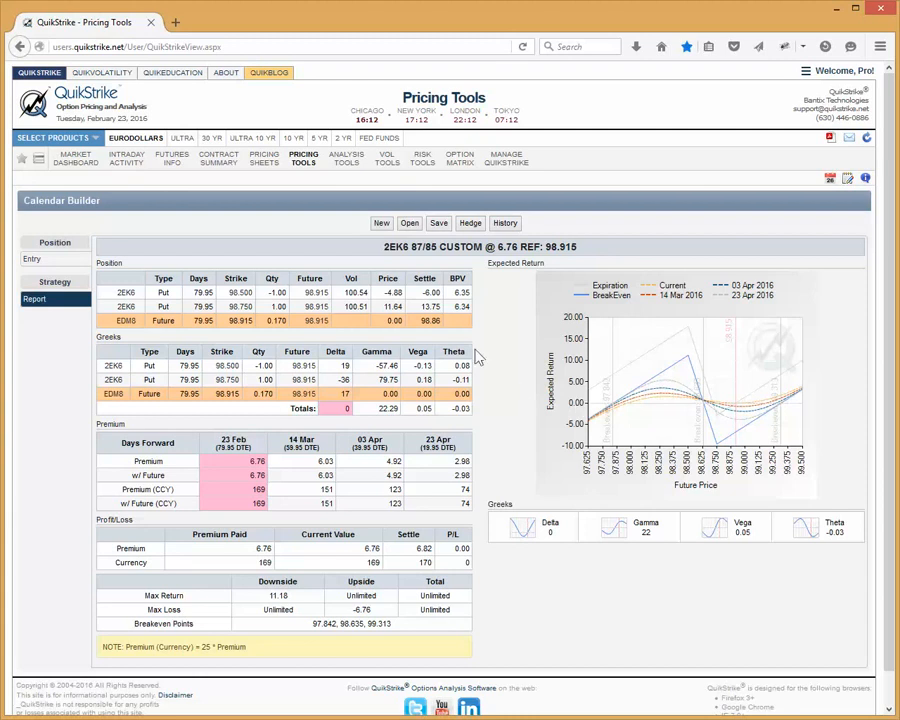
click(470, 224)
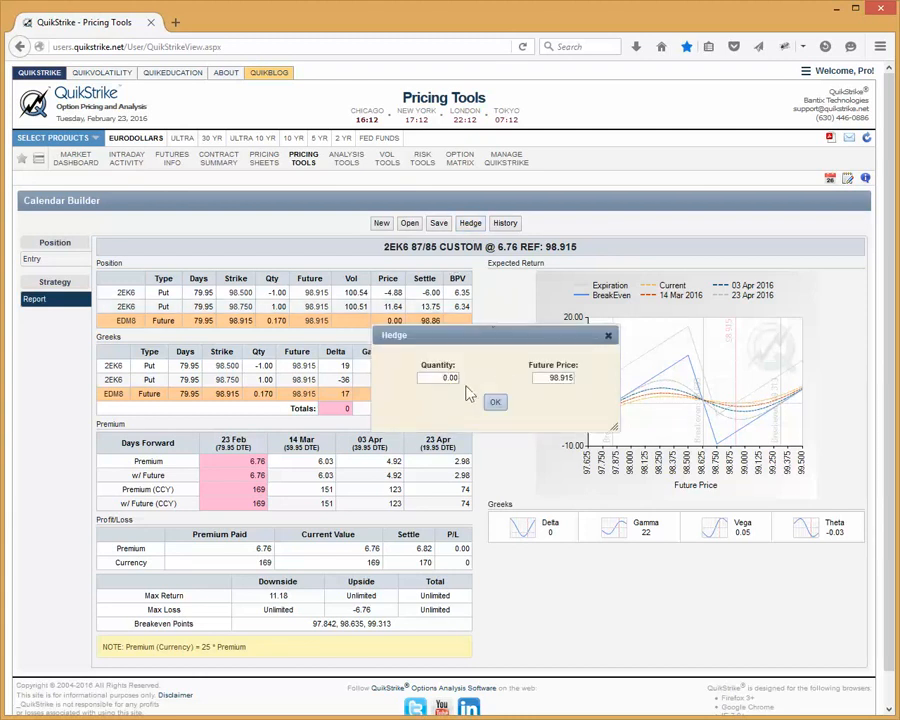
click(607, 335)
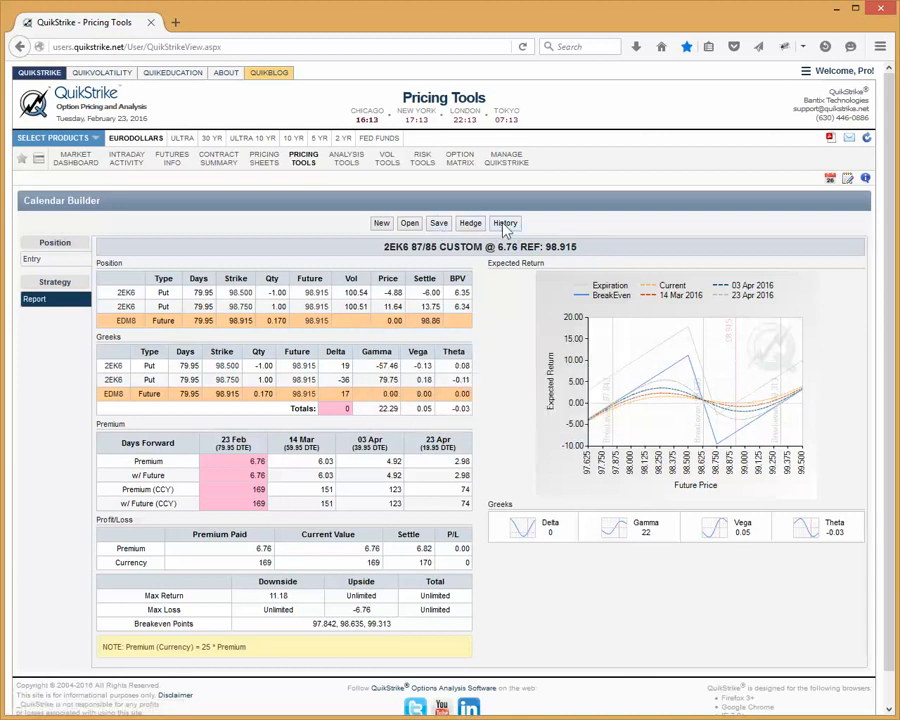
Replace the hedged position with a new QuikCalendar holding one bought 2EK6 98.750 put spread, width 2X
click(380, 226)
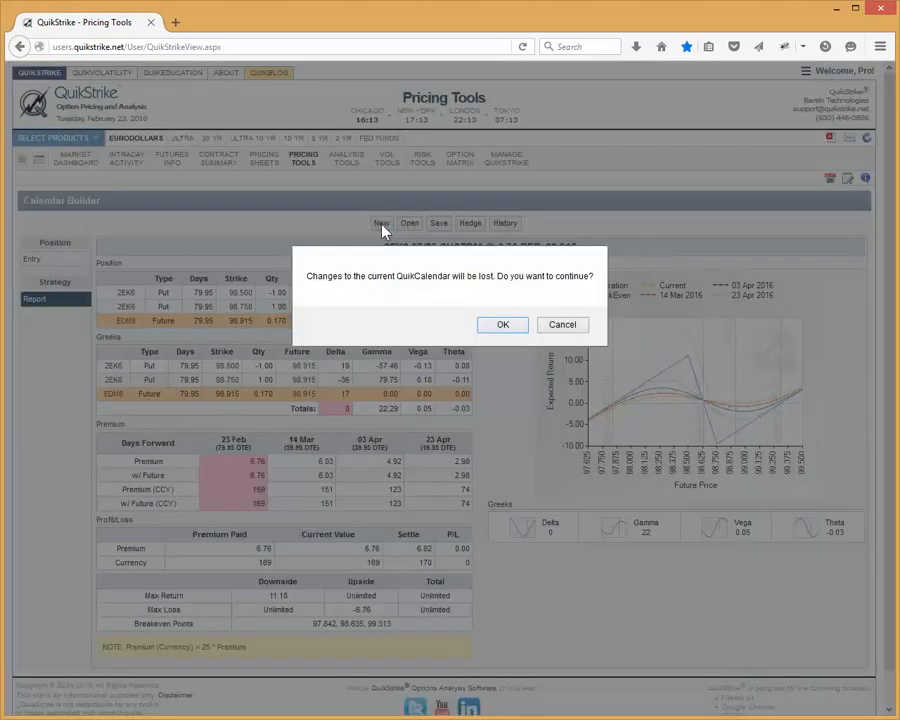
click(502, 327)
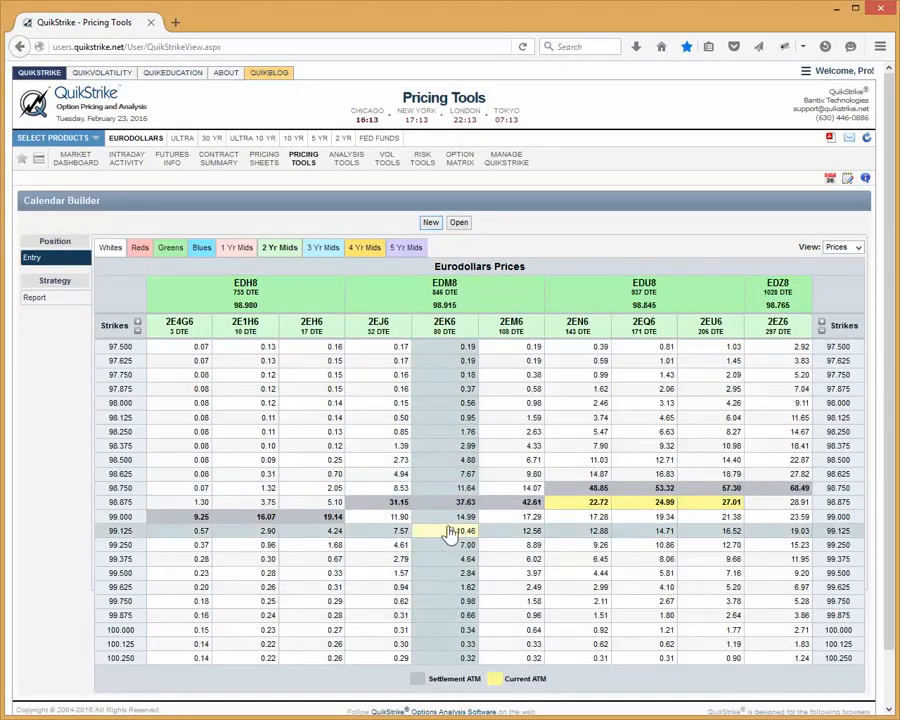
click(452, 520)
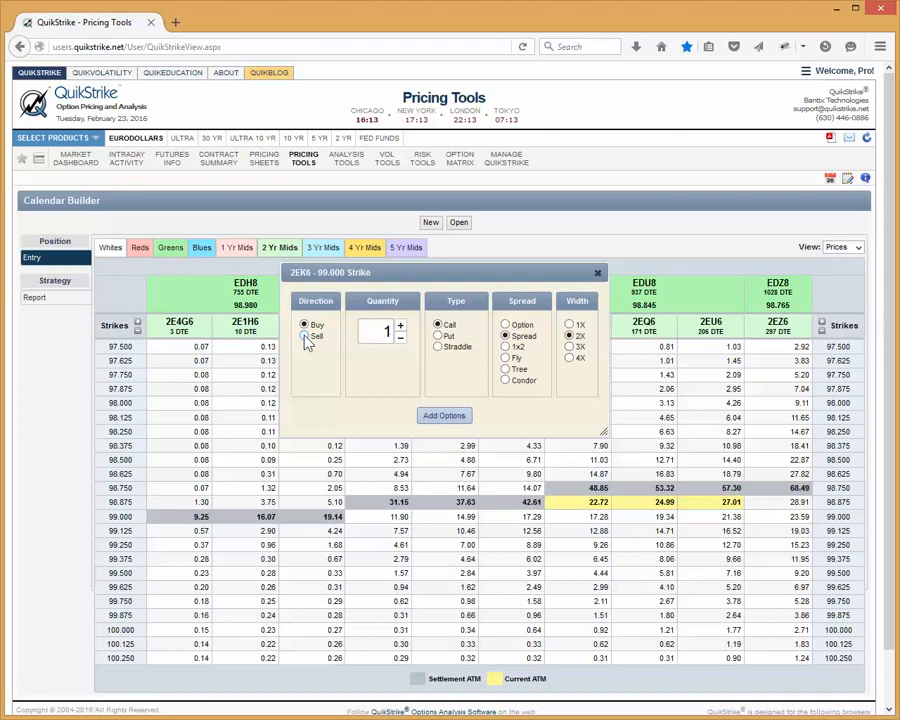
click(597, 273)
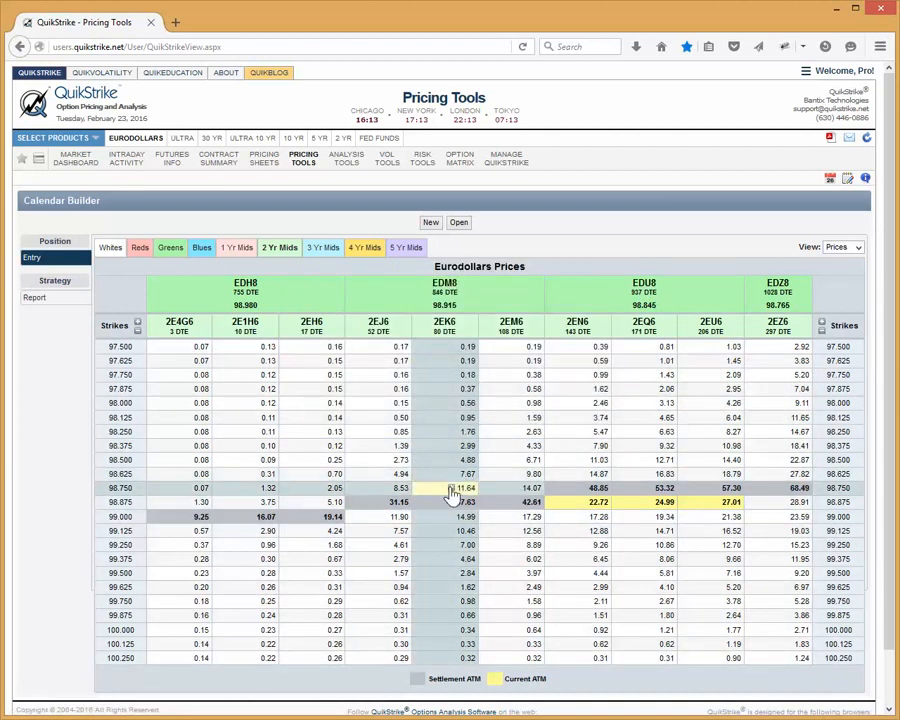
click(451, 491)
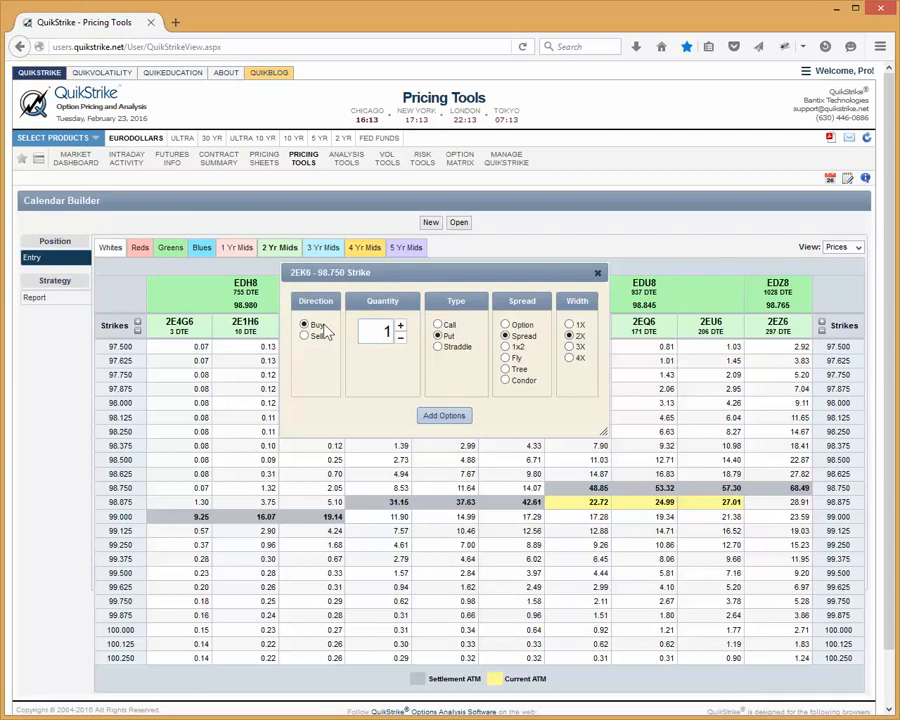
click(442, 416)
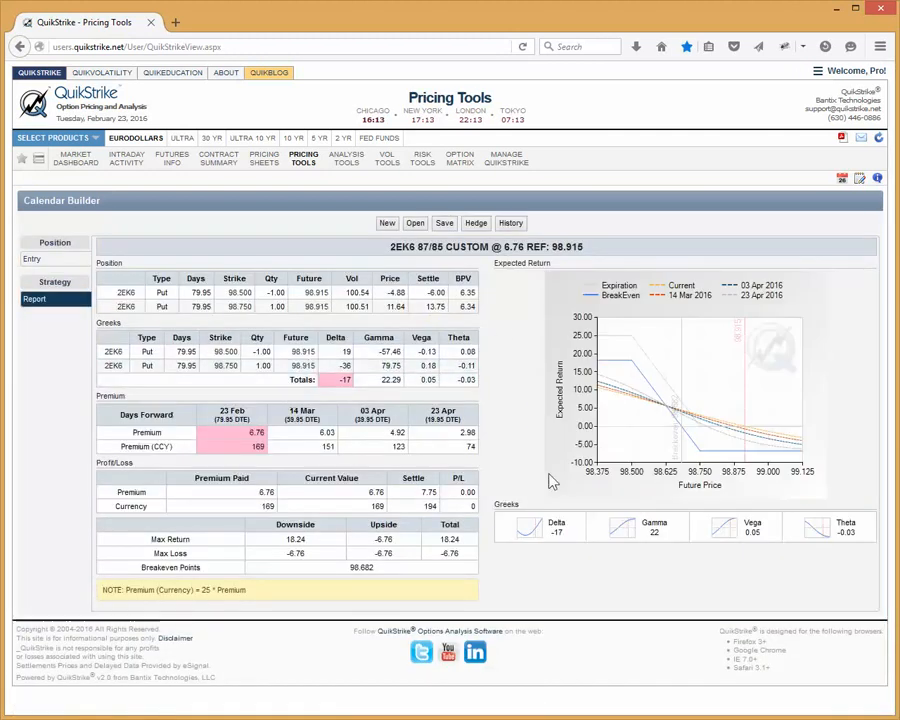
Examine the put spread's price history and its future, delta, gamma, vega and theta charts, and close the history window
click(512, 224)
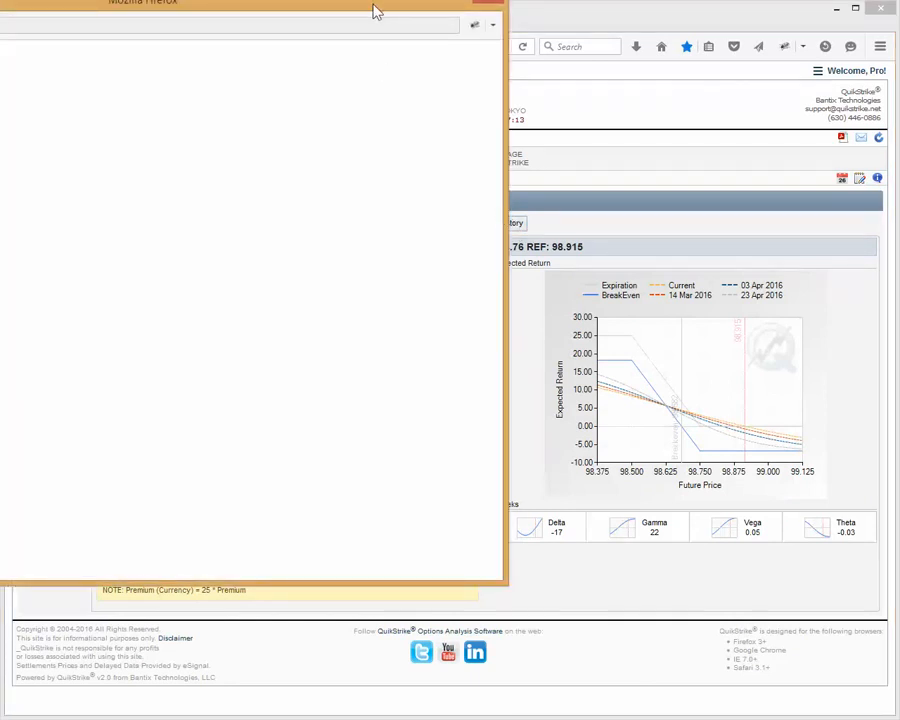
drag(374, 10, 674, 86)
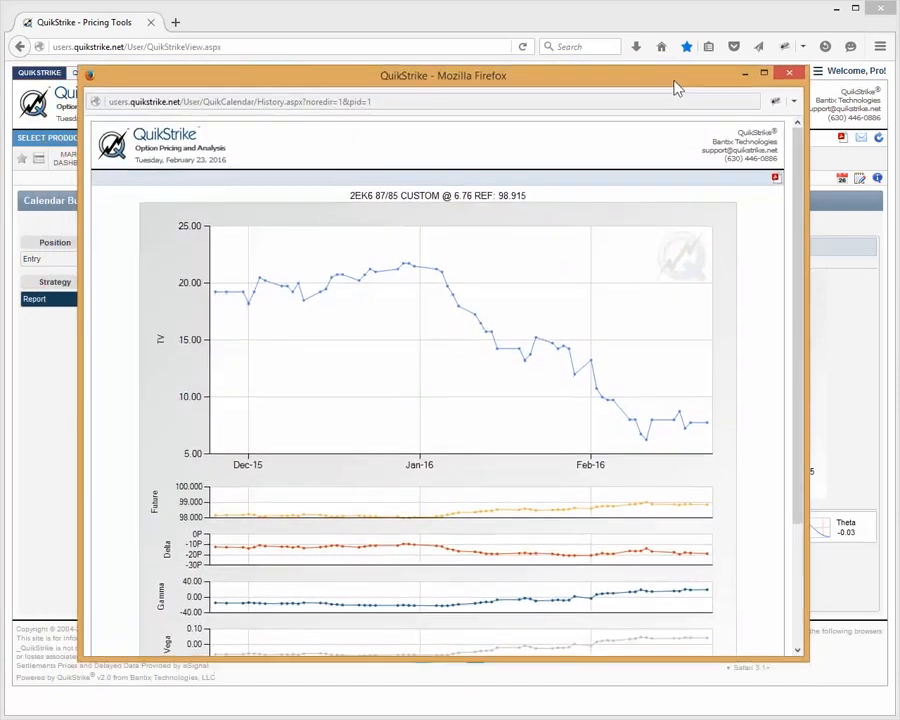
scroll(805, 342, down, 1)
scroll(805, 342, down, 1)
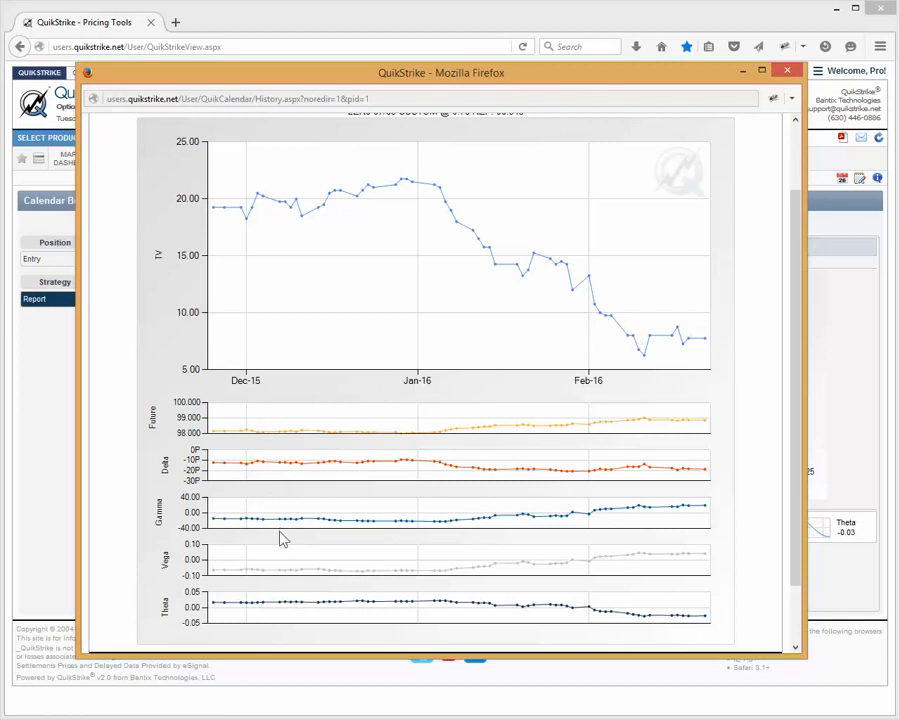
mouse_move(797, 311)
mouse_down()
mouse_move(795, 233)
mouse_move(806, 300)
mouse_up()
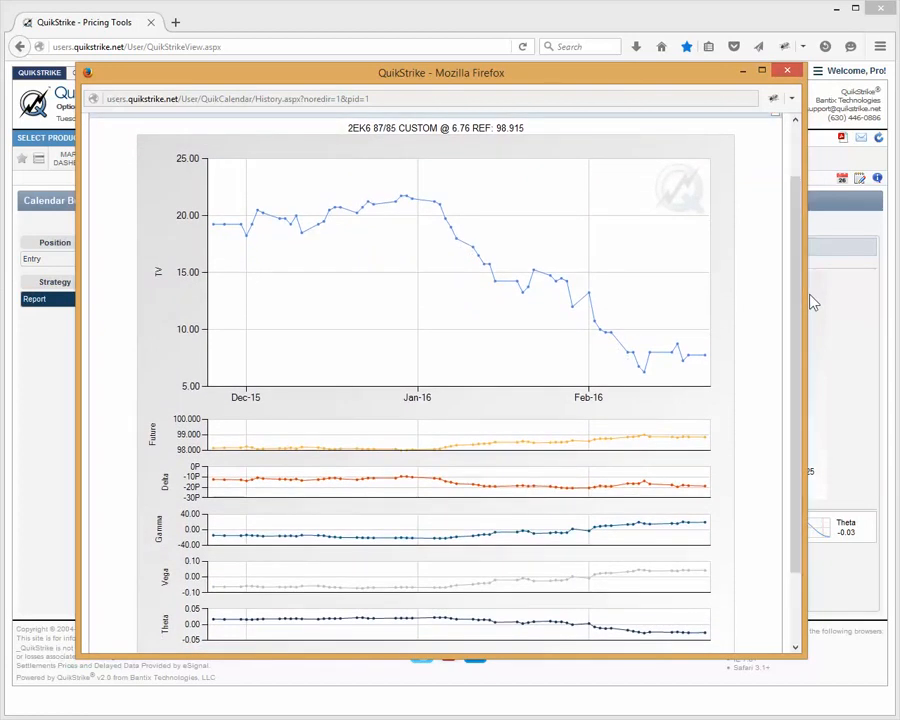
click(787, 73)
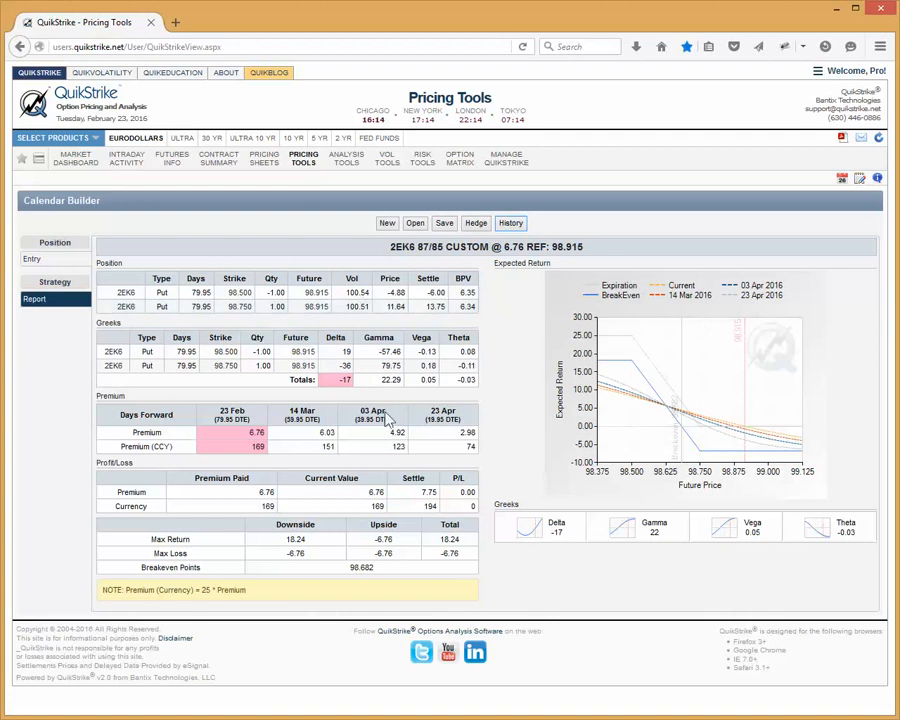
Add a sold 2EM6 put spread at the 98.750 strike with quantity 1 and width 2X to the position
click(31, 260)
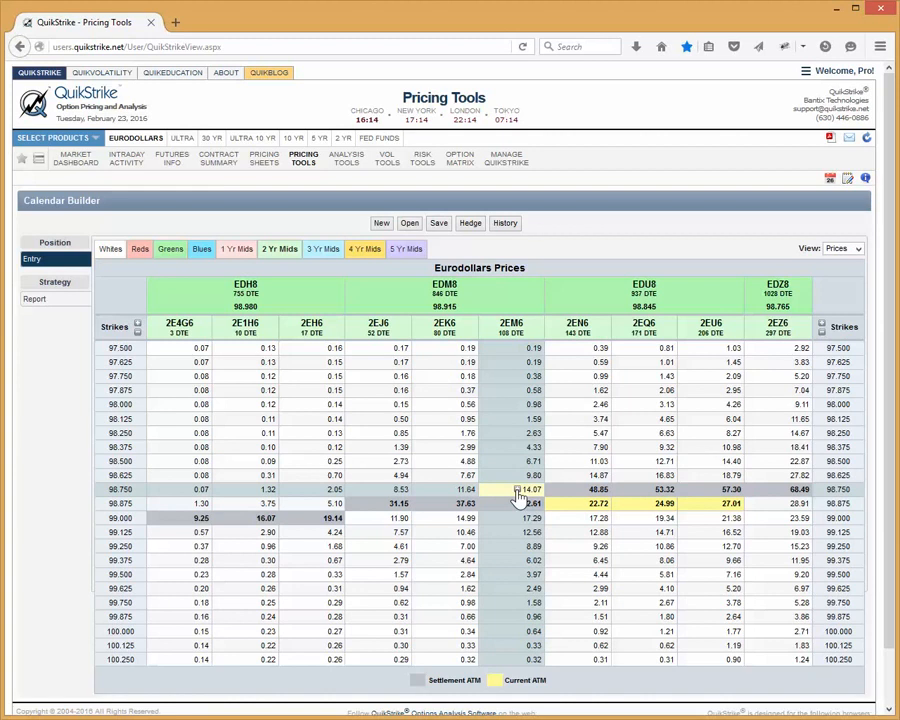
click(517, 491)
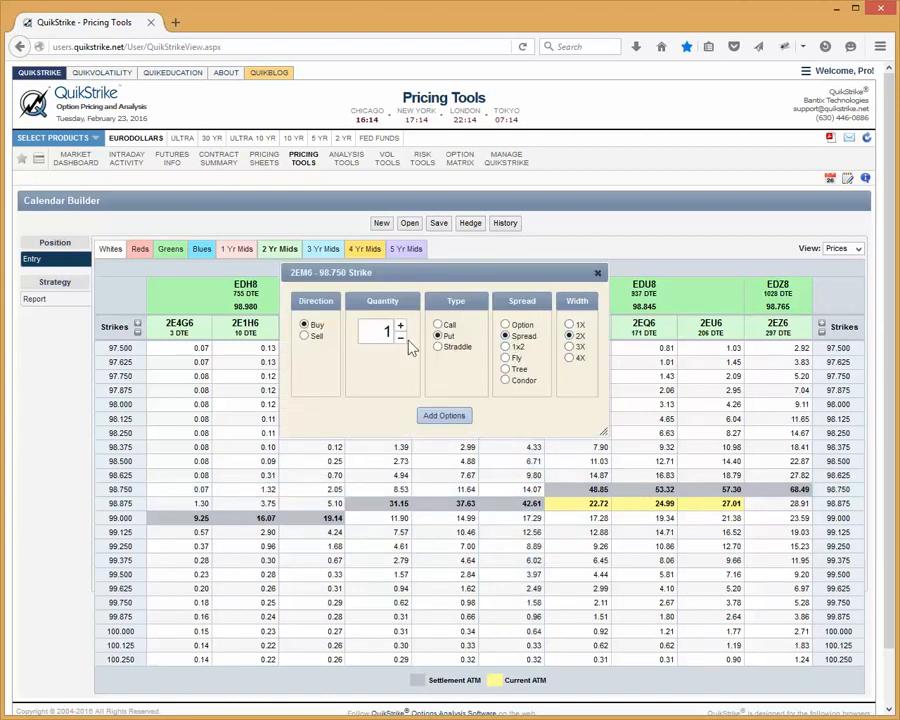
click(305, 336)
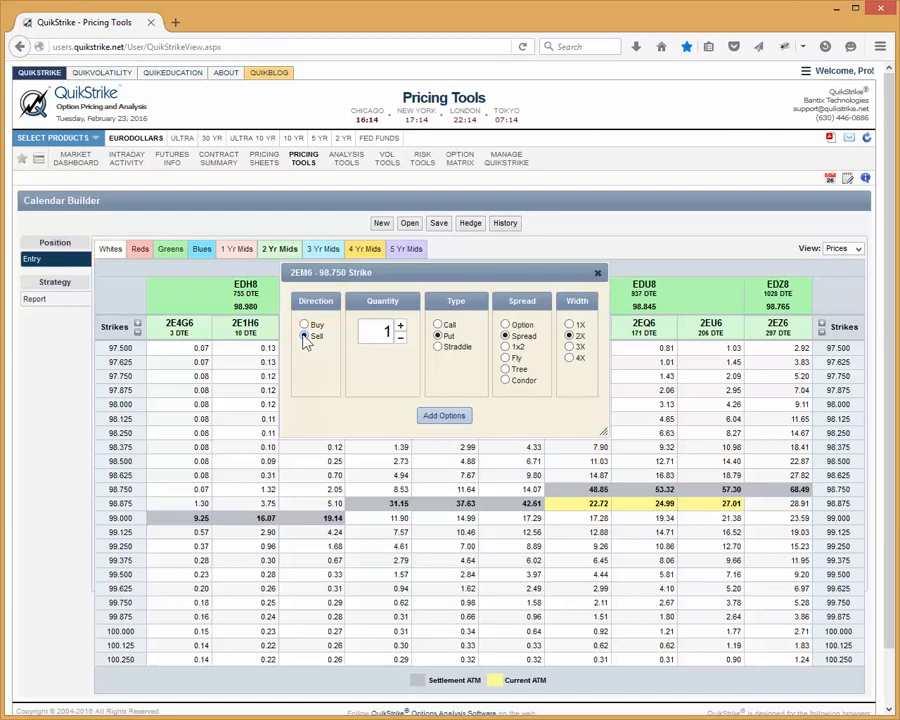
right_click(309, 406)
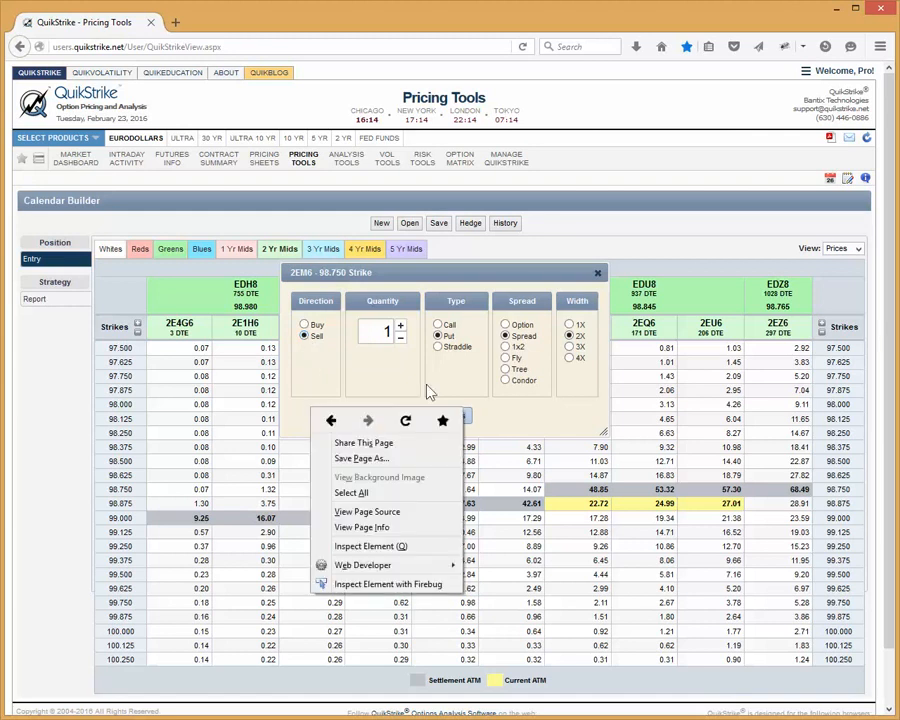
click(396, 383)
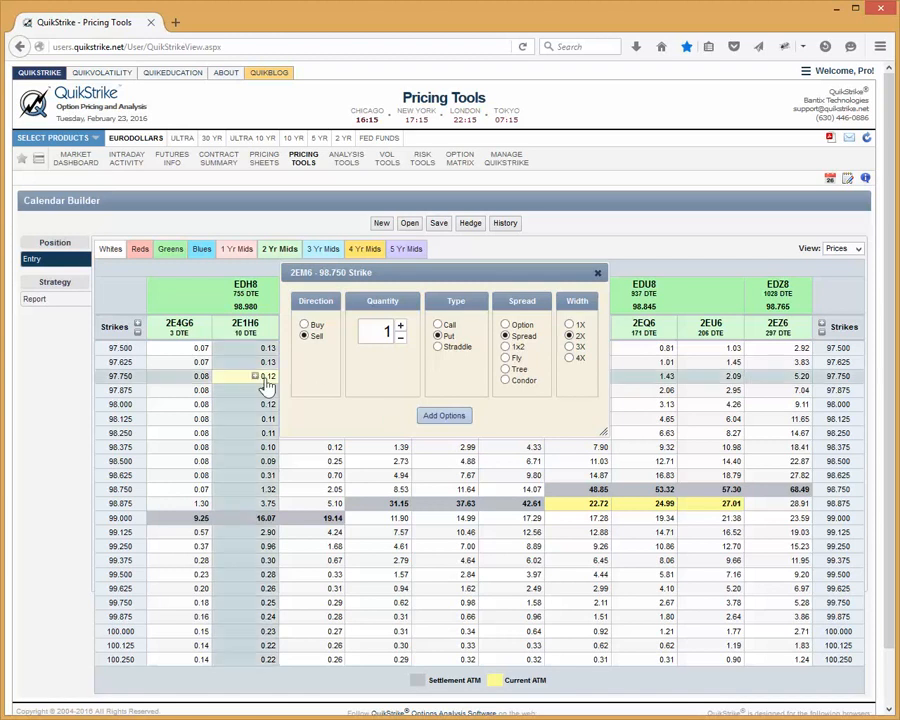
click(436, 418)
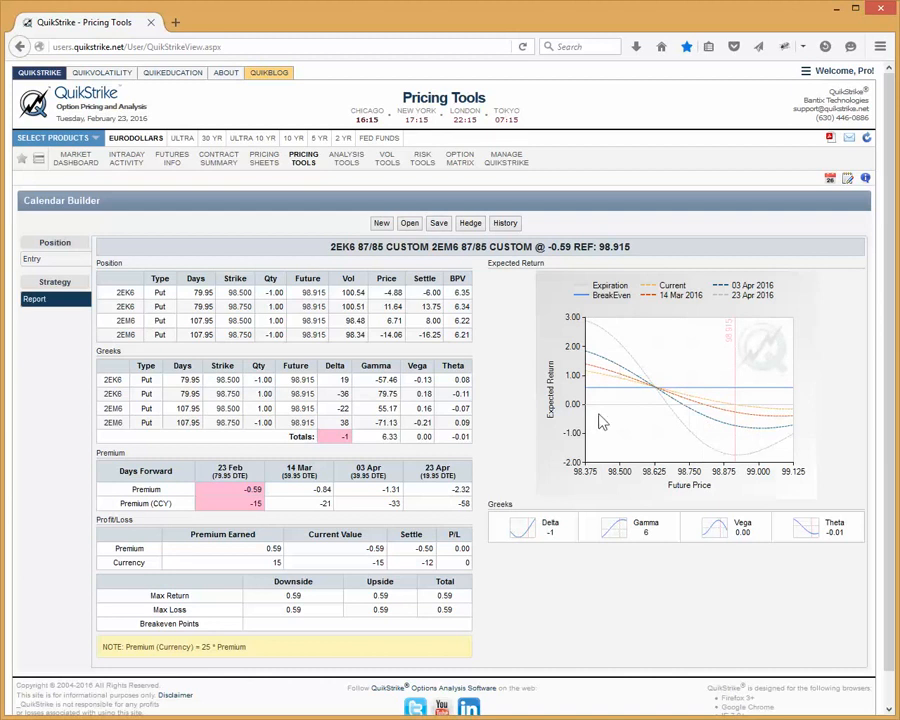
mouse_move(643, 398)
Discard the put spreads for a new QuikCalendar and add one bought 2EM6 straddle at the 98.875 strike
click(48, 264)
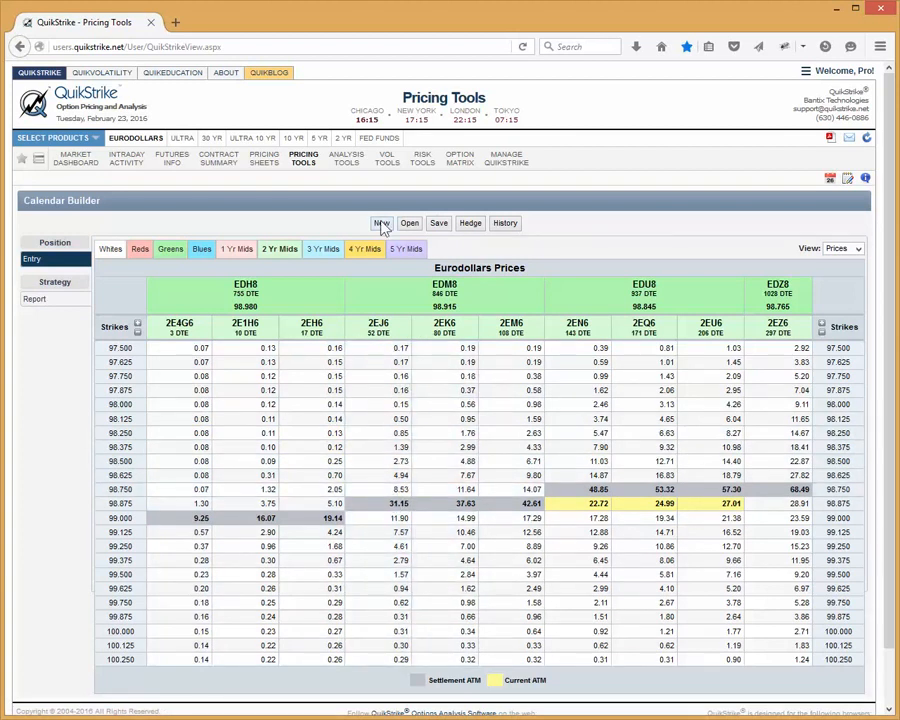
click(381, 224)
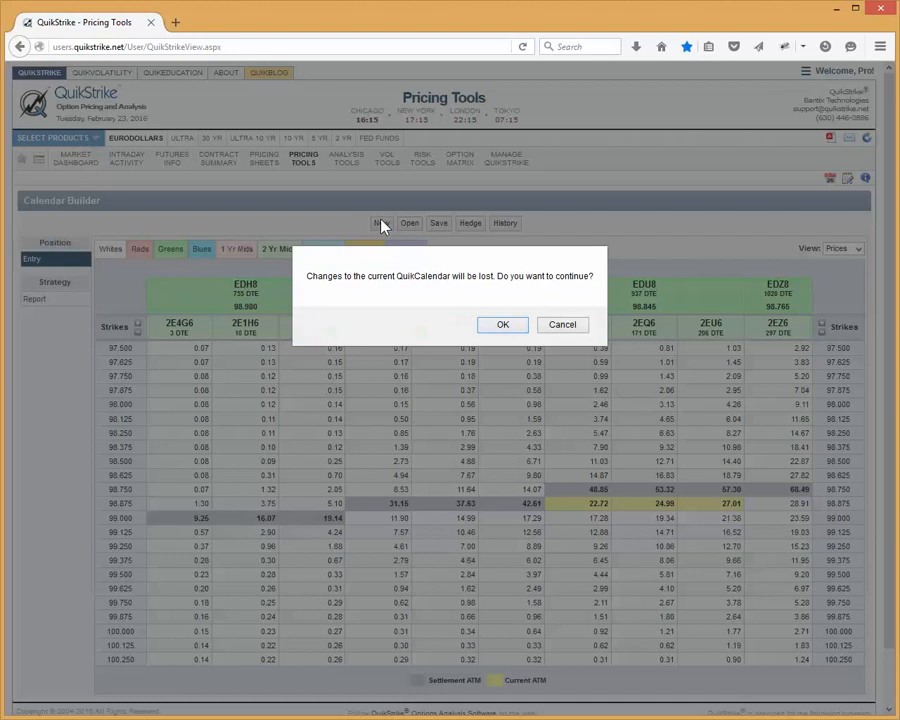
click(502, 332)
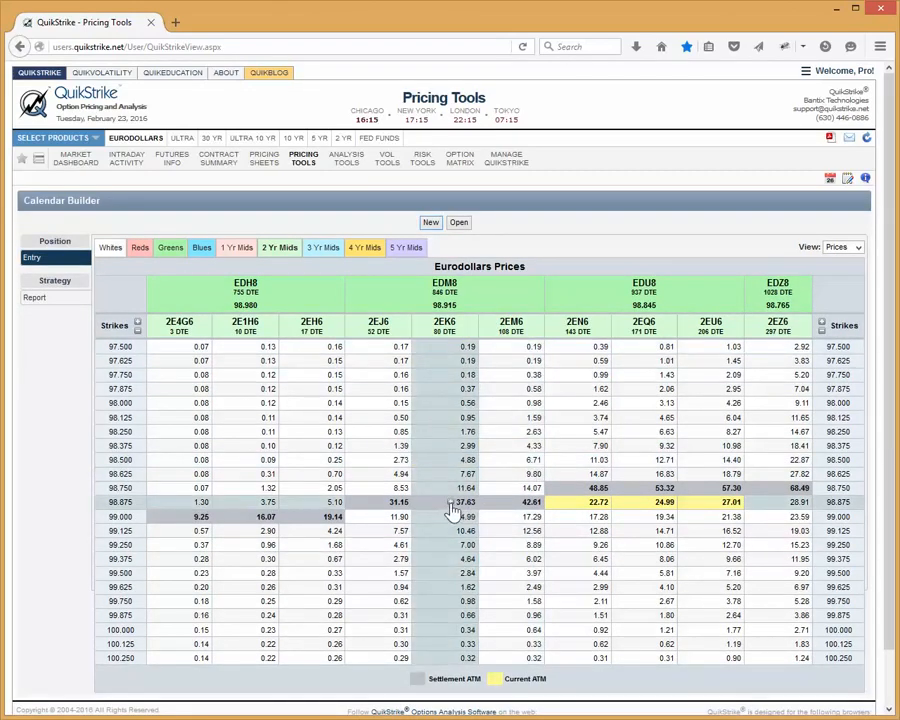
click(451, 507)
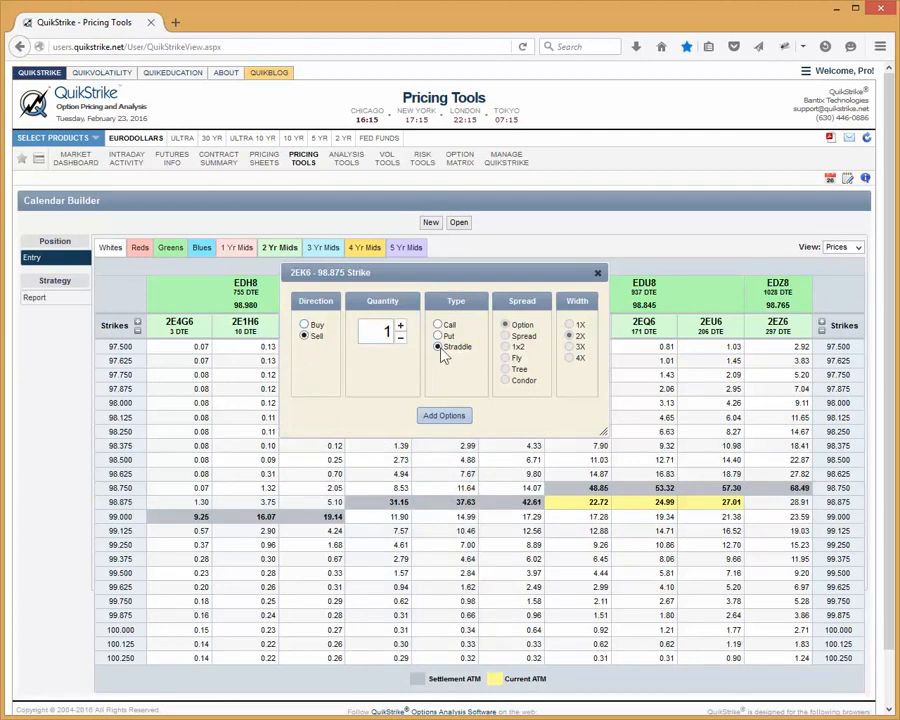
click(304, 325)
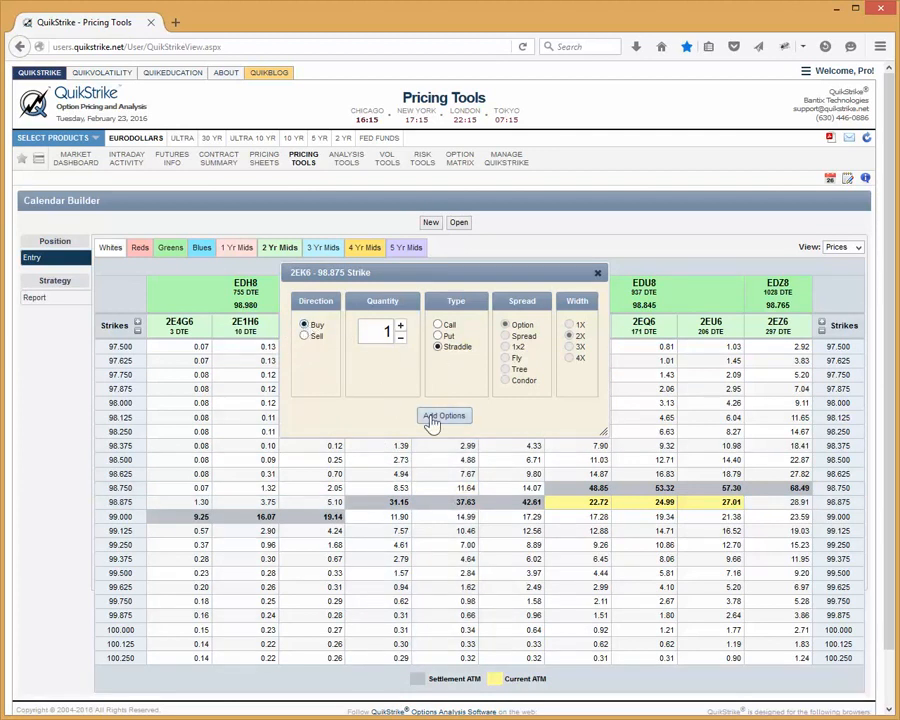
click(517, 504)
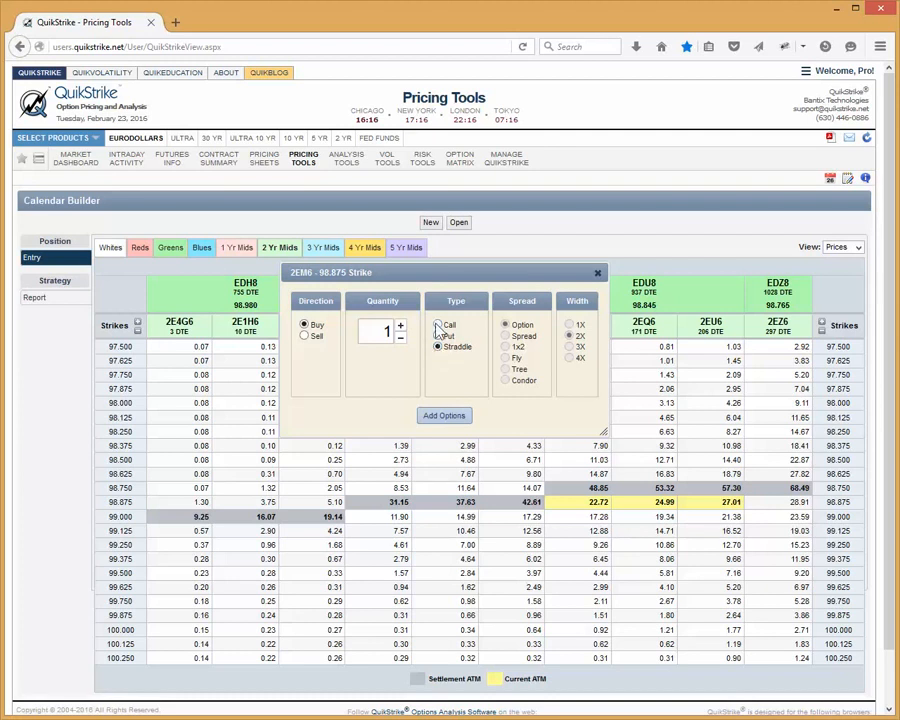
click(444, 416)
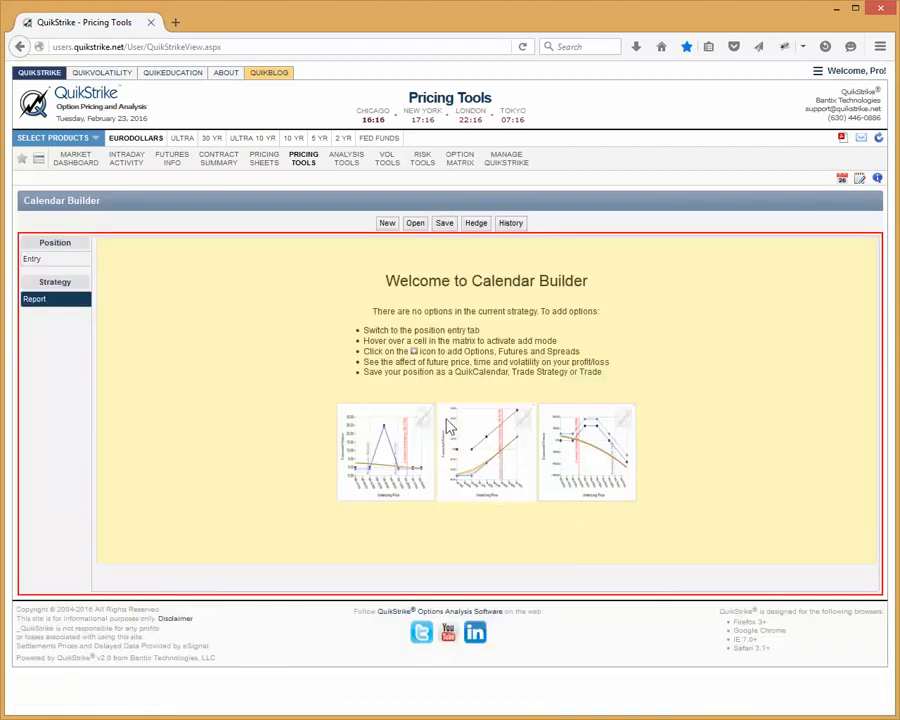
Add one sold 2EK6 straddle at the 98.875 strike to complete the straddle calendar
click(31, 259)
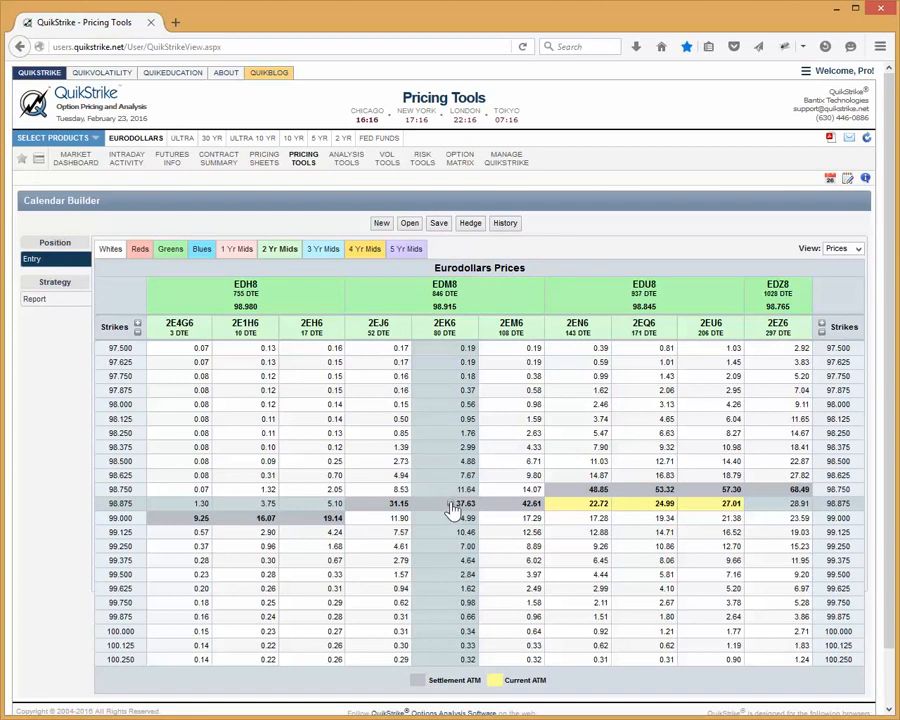
click(450, 506)
click(304, 336)
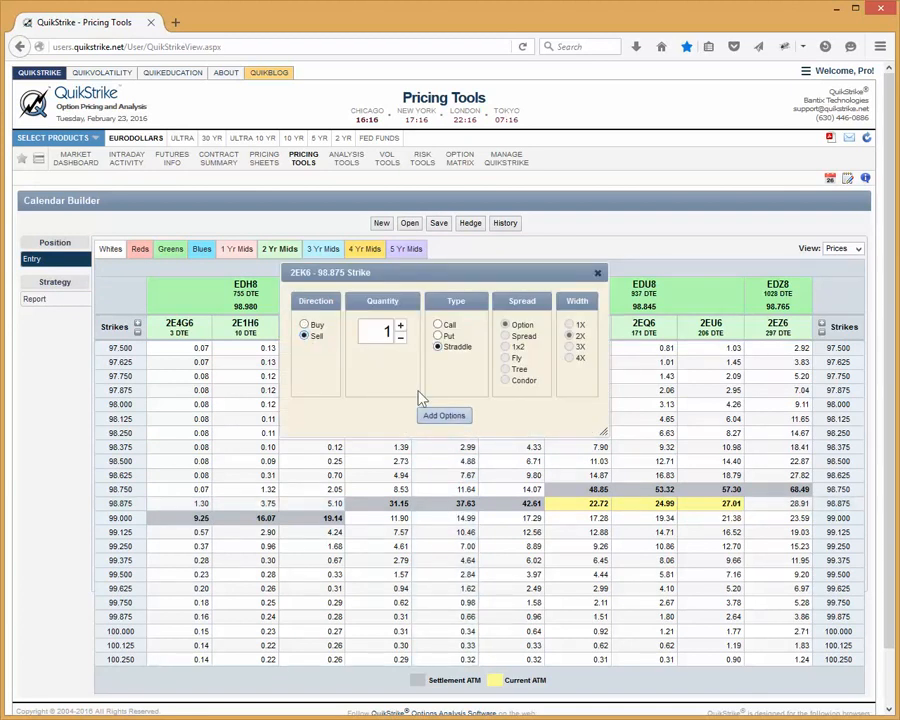
click(438, 415)
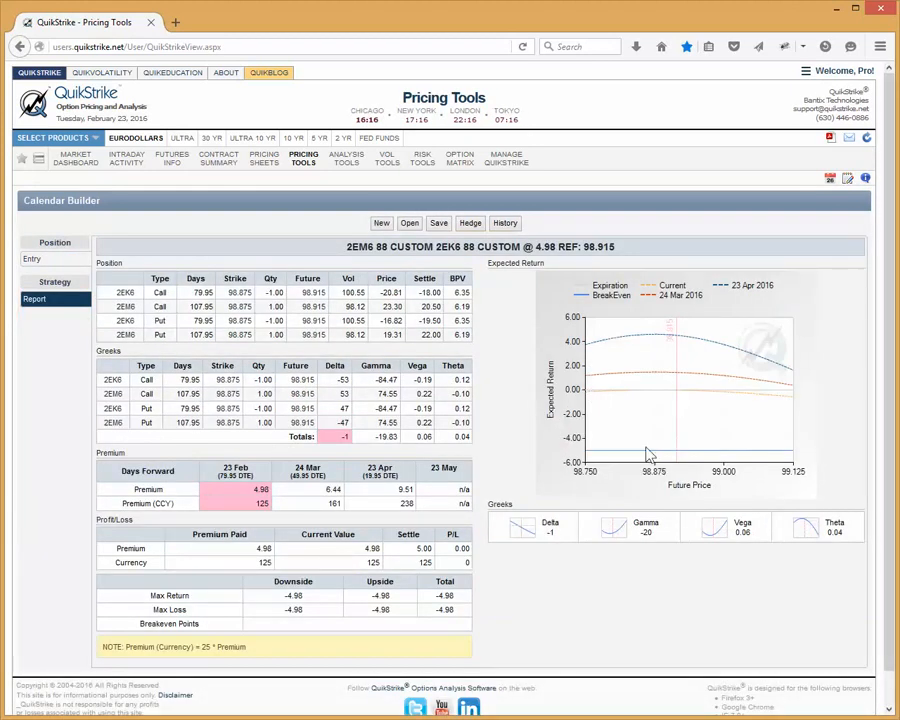
Replace the straddle calendar with a new QuikCalendar holding one bought 2EK6 98.750 put spread, width 2X
click(383, 229)
click(497, 325)
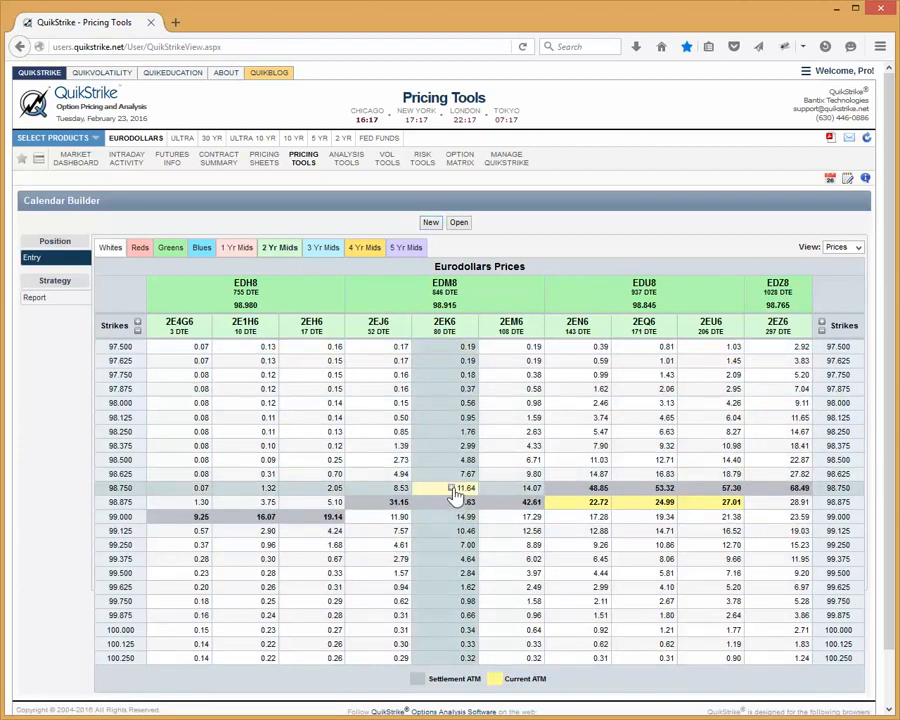
click(451, 489)
click(304, 326)
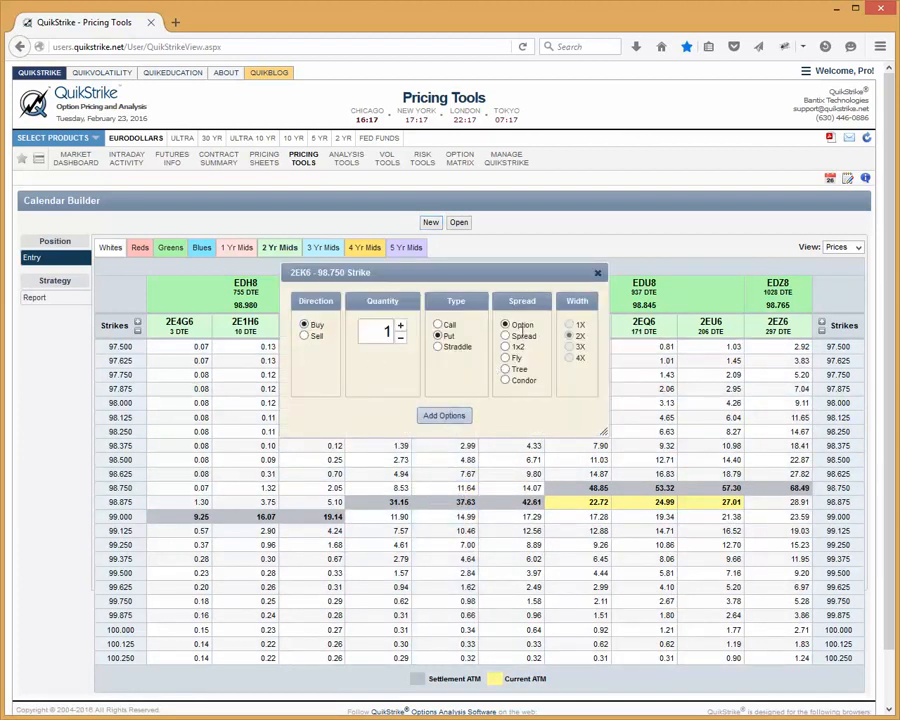
click(507, 336)
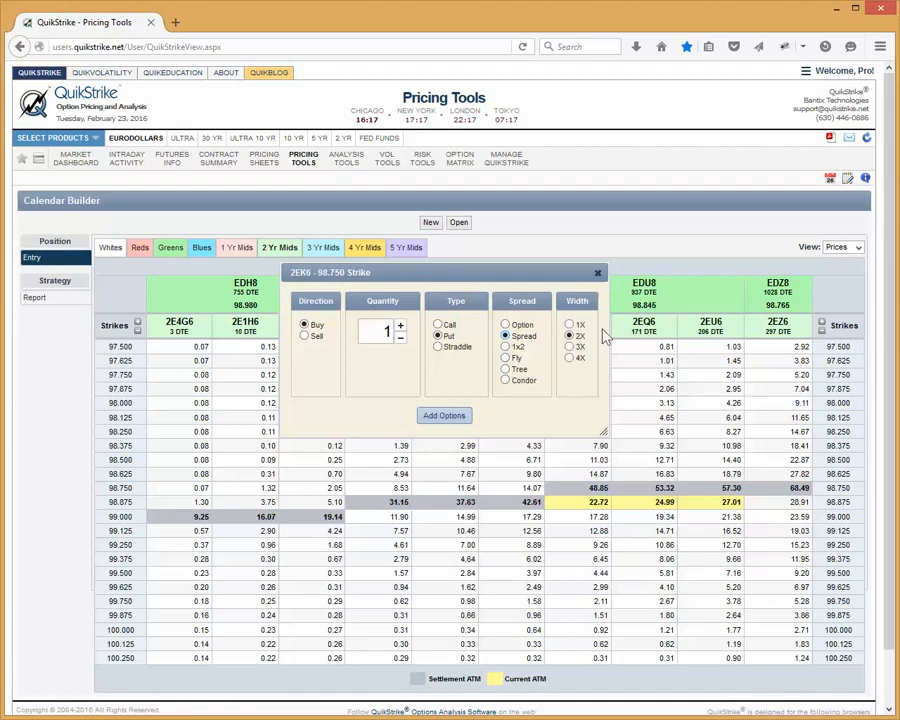
click(457, 416)
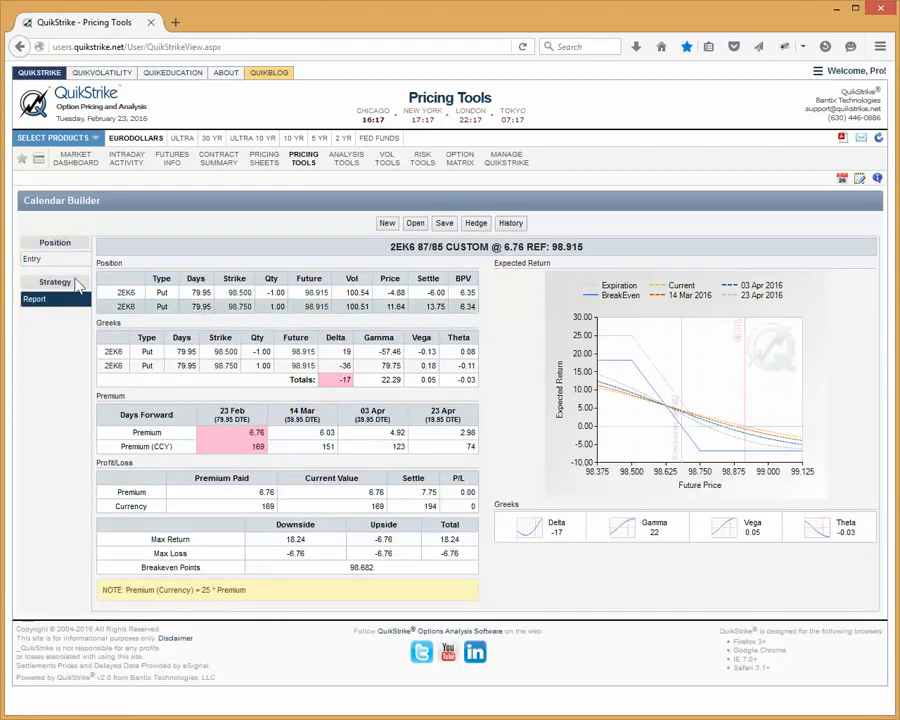
Add one sold 3EK6 put spread at the 98.500 strike, width 2X, from the 3 Yr Mids expirations
click(48, 258)
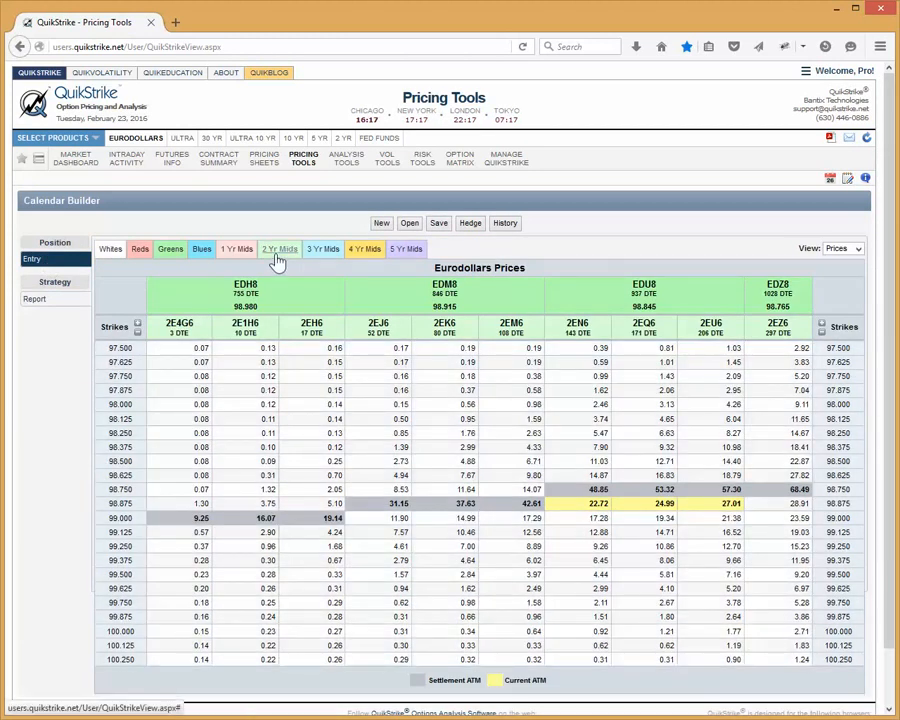
click(323, 254)
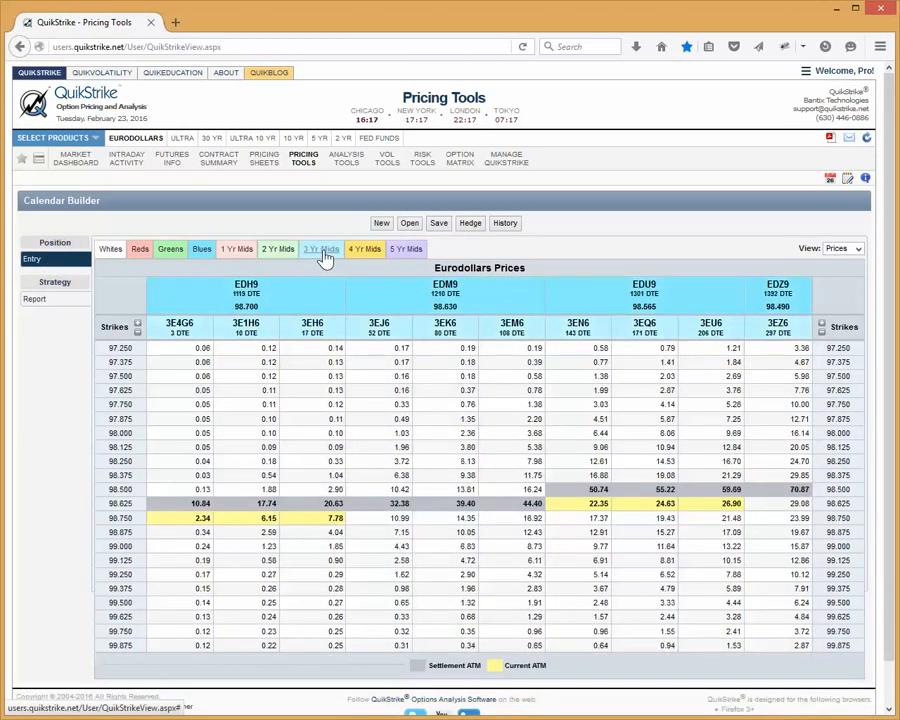
click(455, 488)
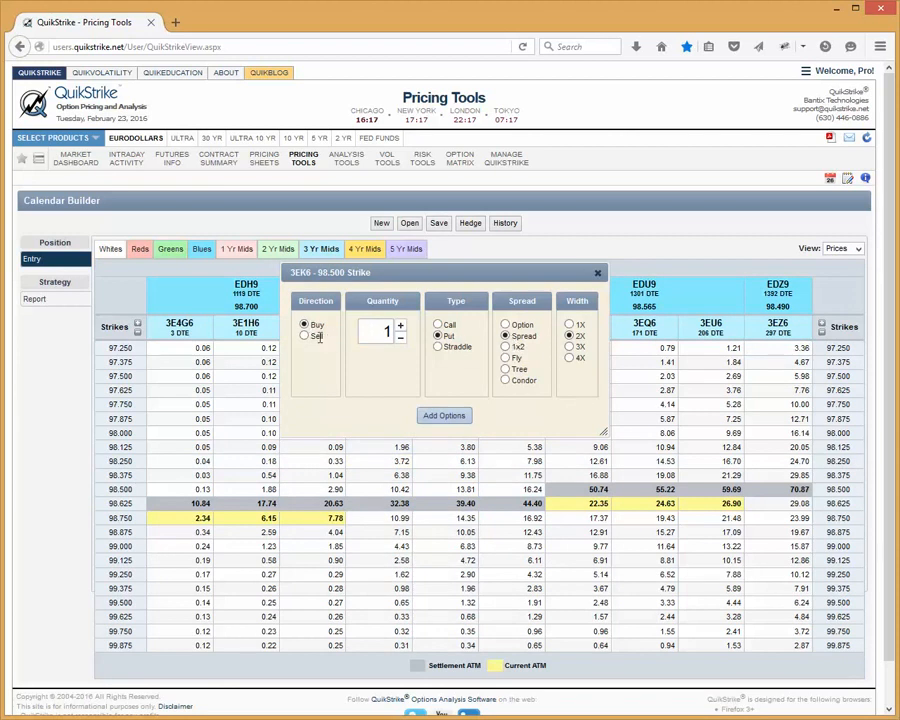
click(305, 337)
click(444, 416)
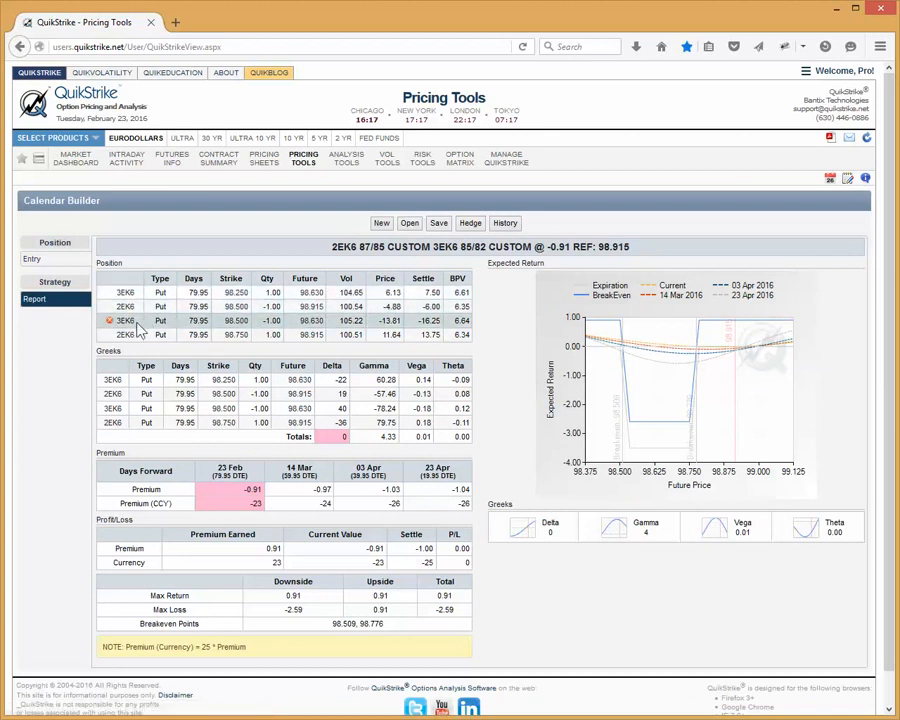
click(33, 260)
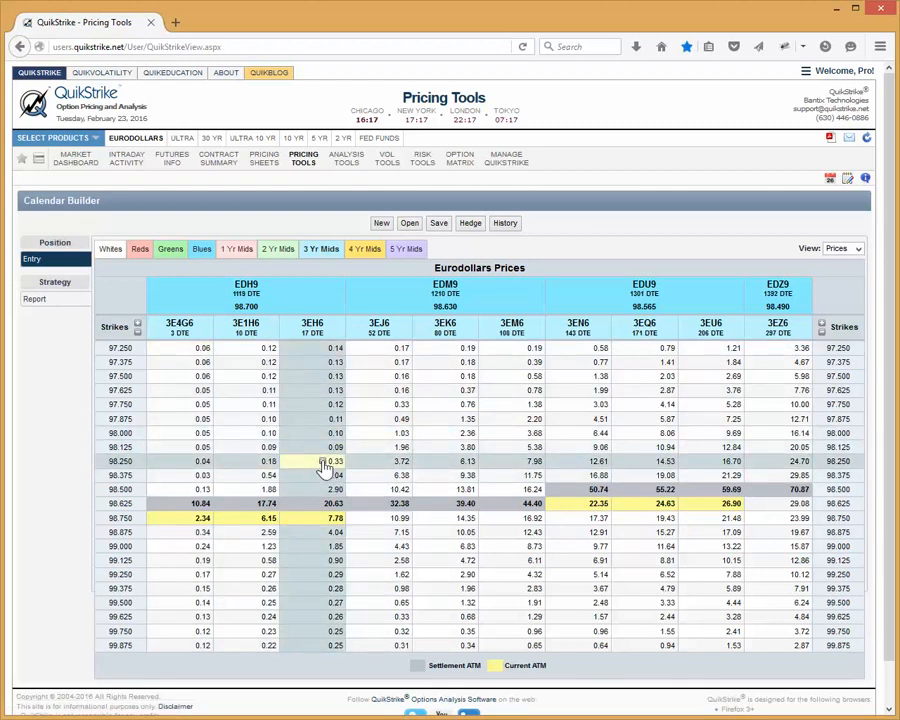
click(322, 463)
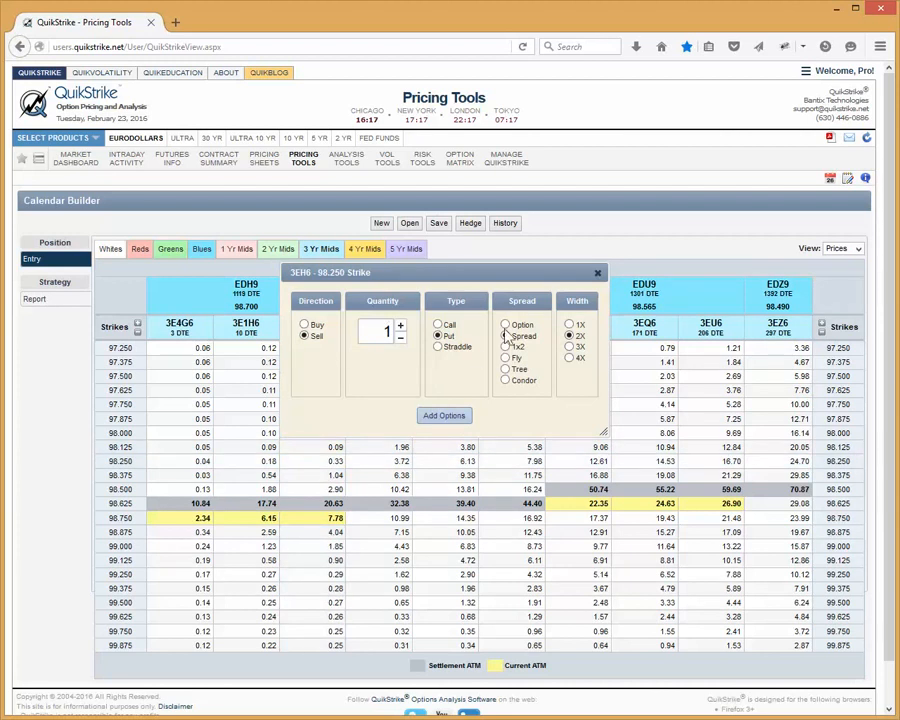
click(597, 272)
Discard the current position for a new QuikCalendar, and check the 3EJ6 98.500 strike's order options without adding any
click(382, 225)
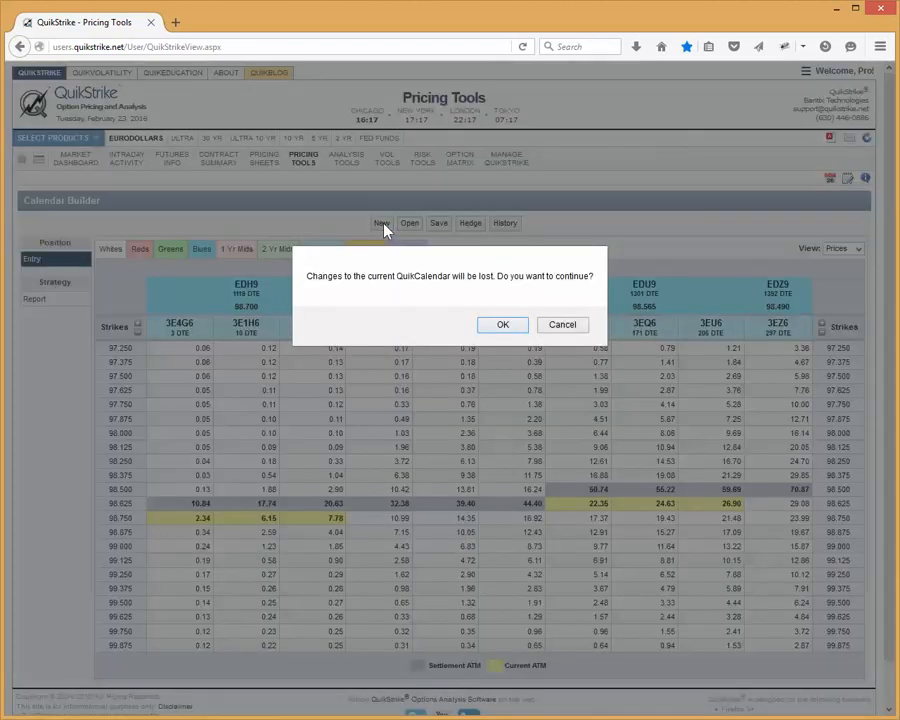
click(503, 325)
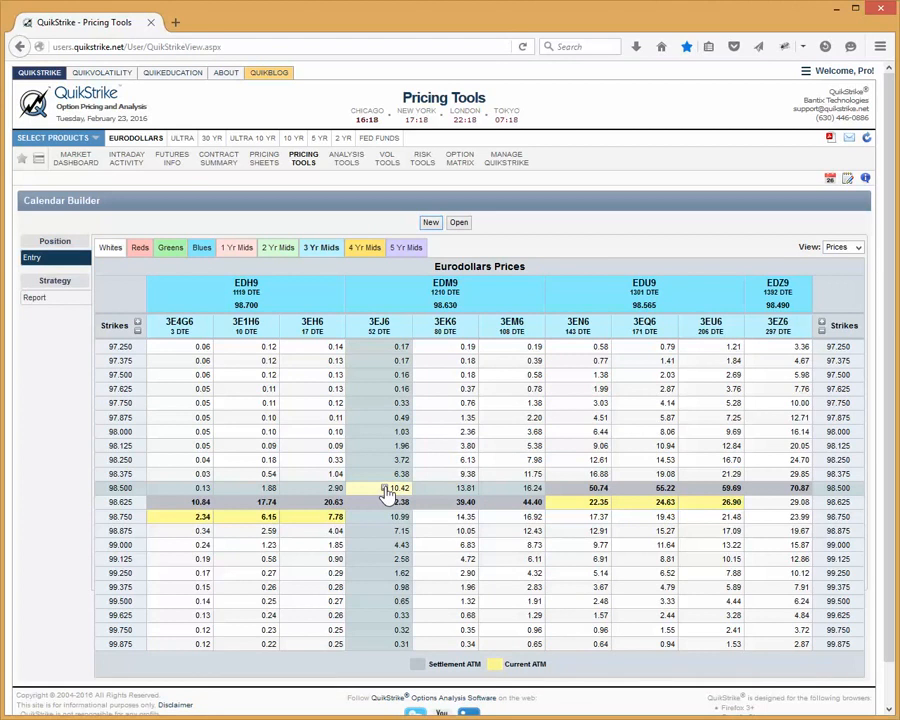
click(387, 494)
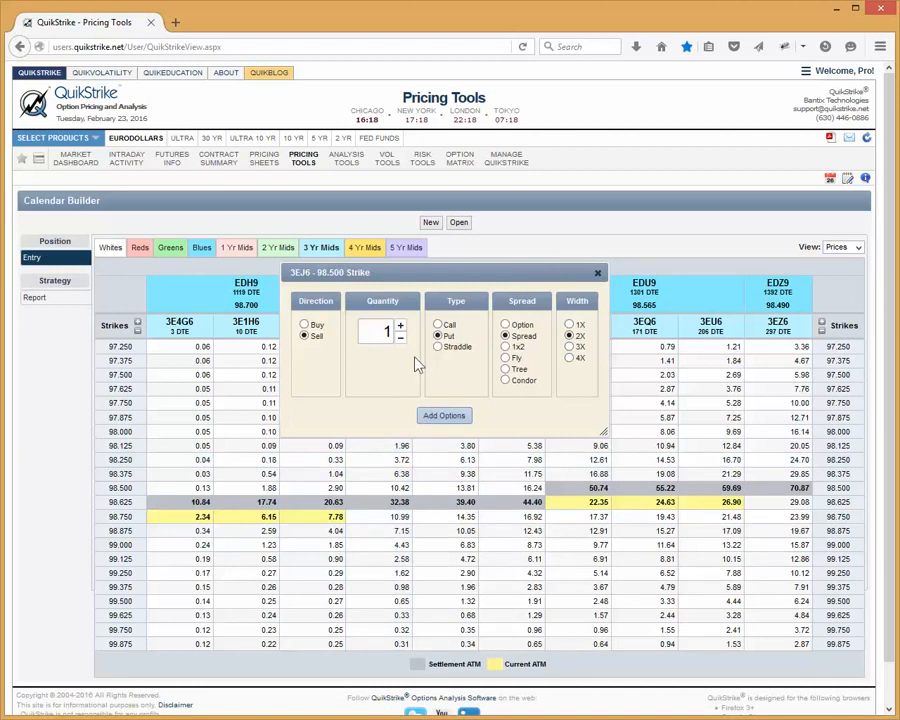
click(597, 273)
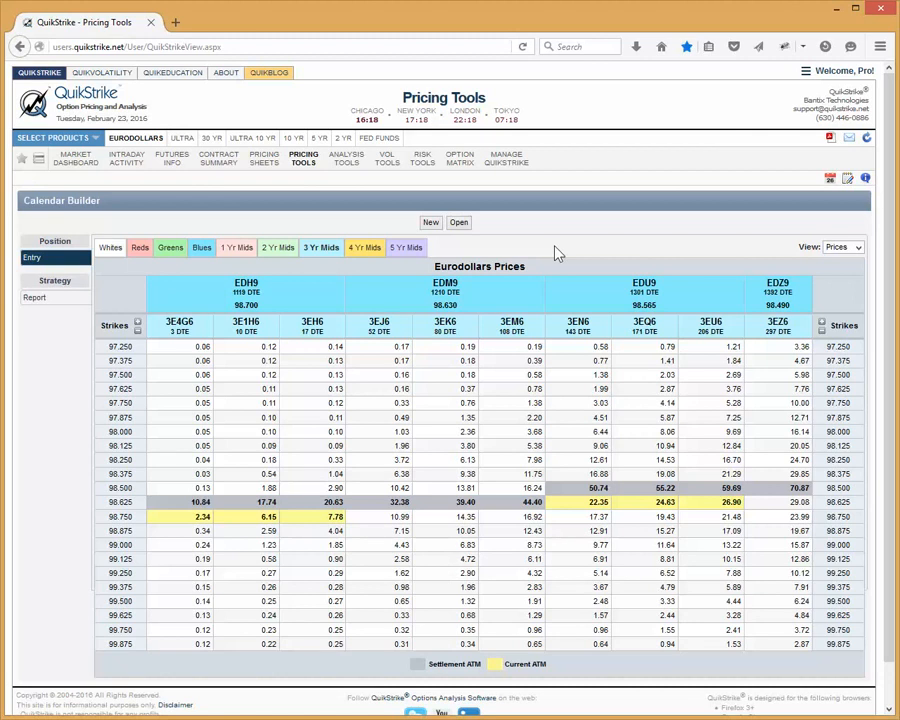
click(802, 71)
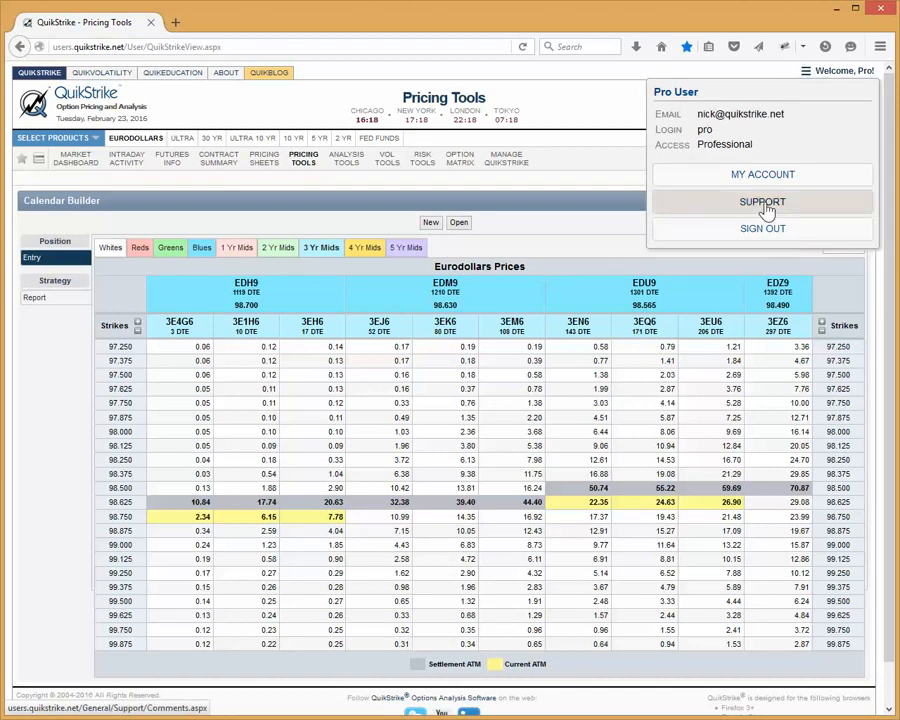
click(571, 236)
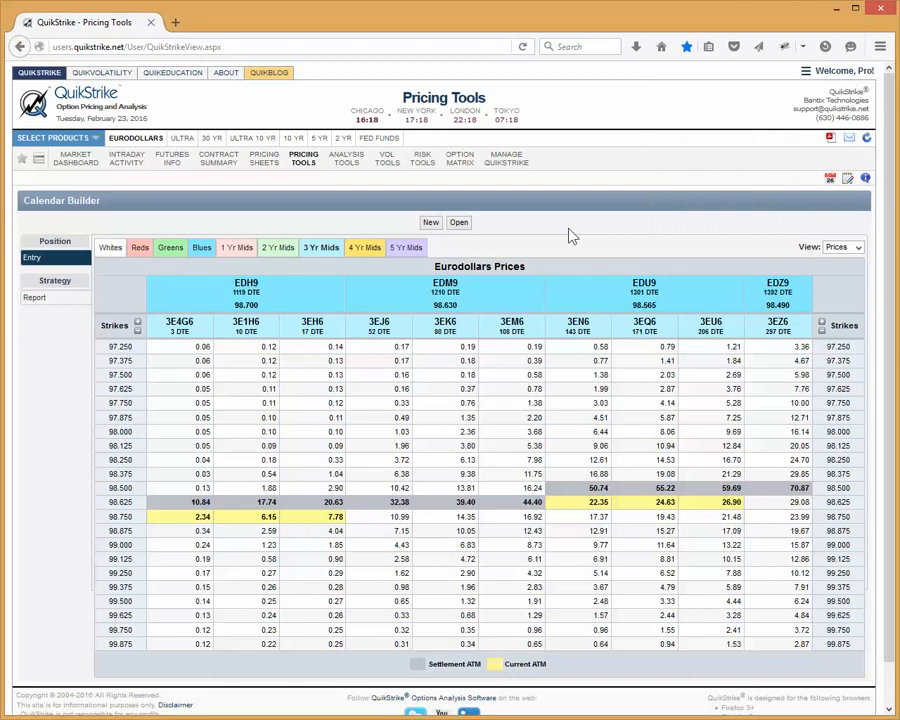